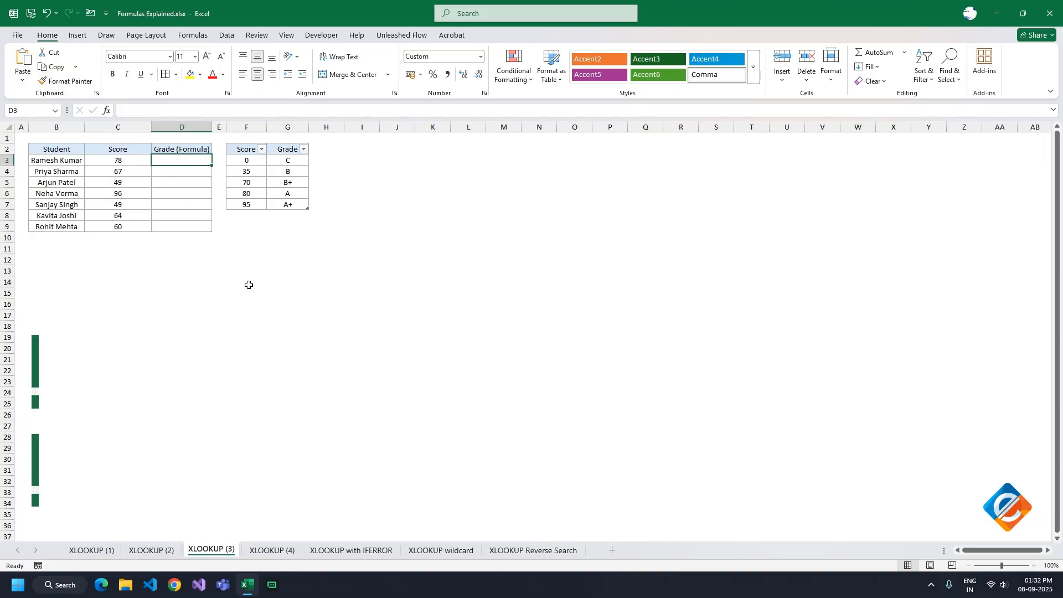
Enter =XLOOKUP(C3,GradeTbl[Score],GradeTbl[Grade],,-1) in D3 and fill it down the Grade (Formula) column
type("=XLOOKUP(C3")
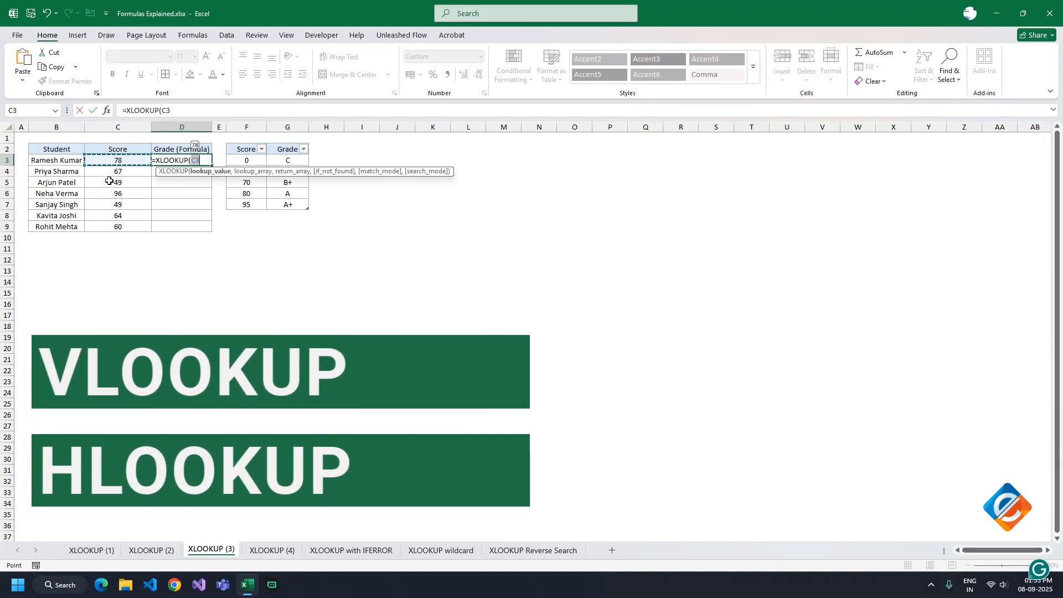
type(",GradeTbl[Score],GradeTbl[Grade],,-1)")
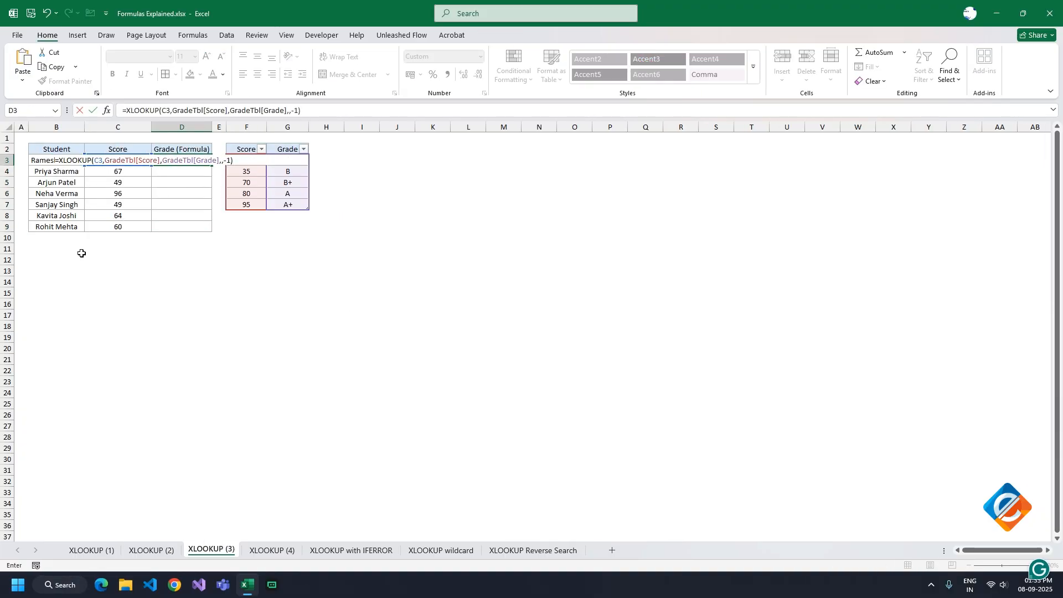
key("ctrl+Return")
double_click(211, 165)
Start an XLOOKUP formula in the first Commission Rate cell of the XLOOKUP (4) sheet, with C3 as the lookup value
key("ctrl+Page_Down")
type("=XLOOKUP(")
left_click(113, 161)
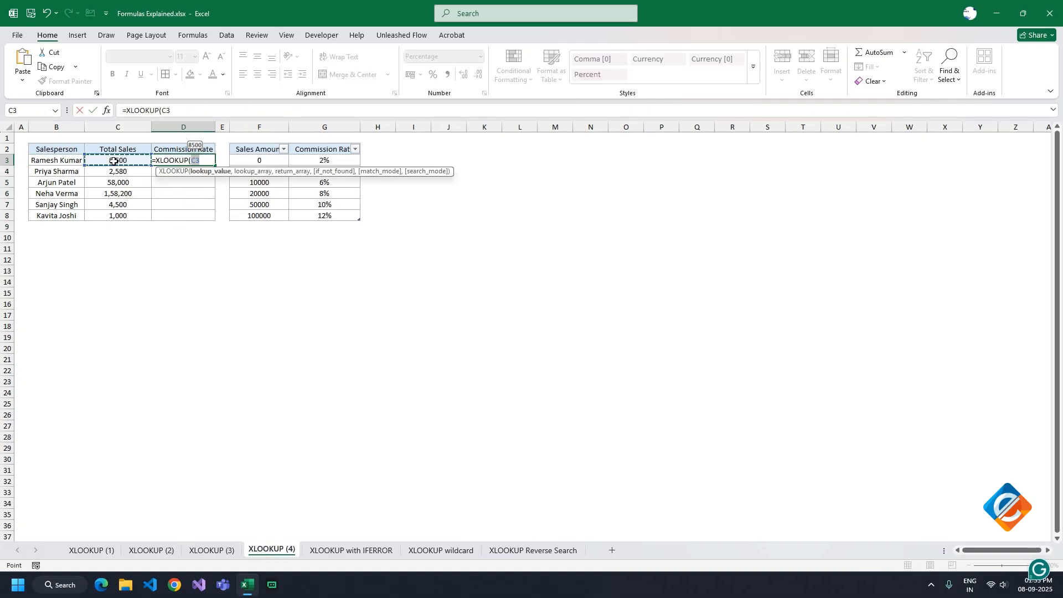
type(",SalesTbl[Sal")
key("Escape")
type("=XLOOKUP(")
left_click(119, 163)
type(",comm")
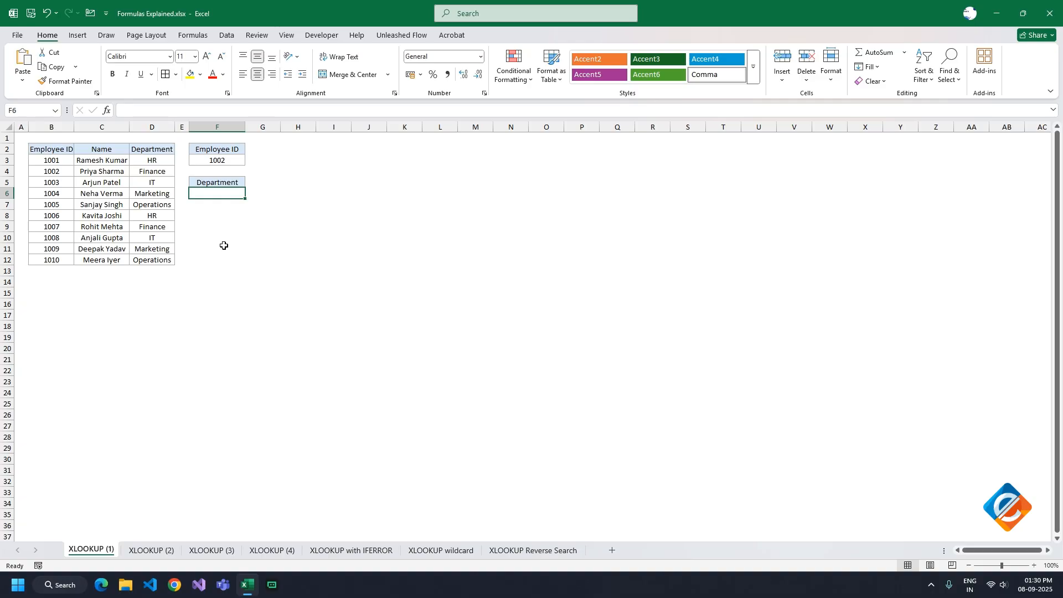
Start an XLOOKUP formula in Department cell F6 of the XLOOKUP (1) sheet, using the Employee ID in F3 as the lookup value
left_click(206, 160)
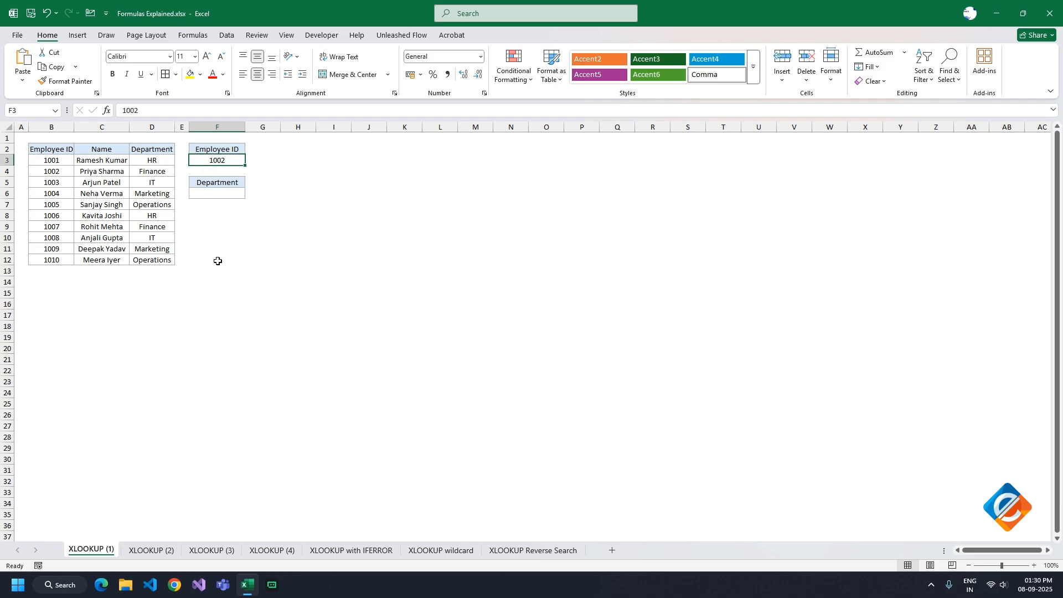
left_click_drag(143, 160, 155, 253)
left_click(208, 160)
left_click(205, 192)
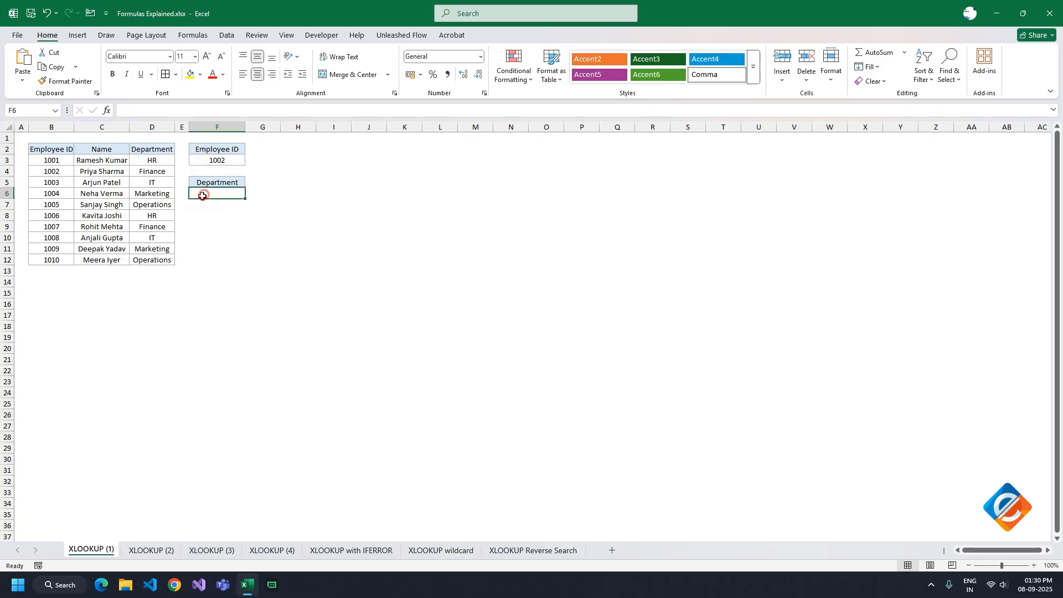
type("=xlook")
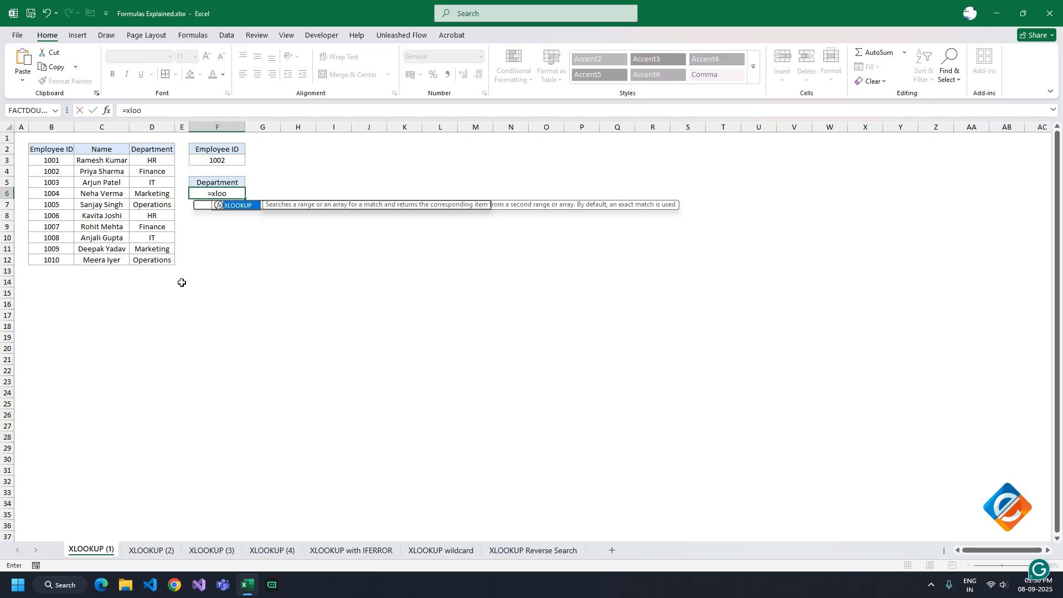
key("Tab")
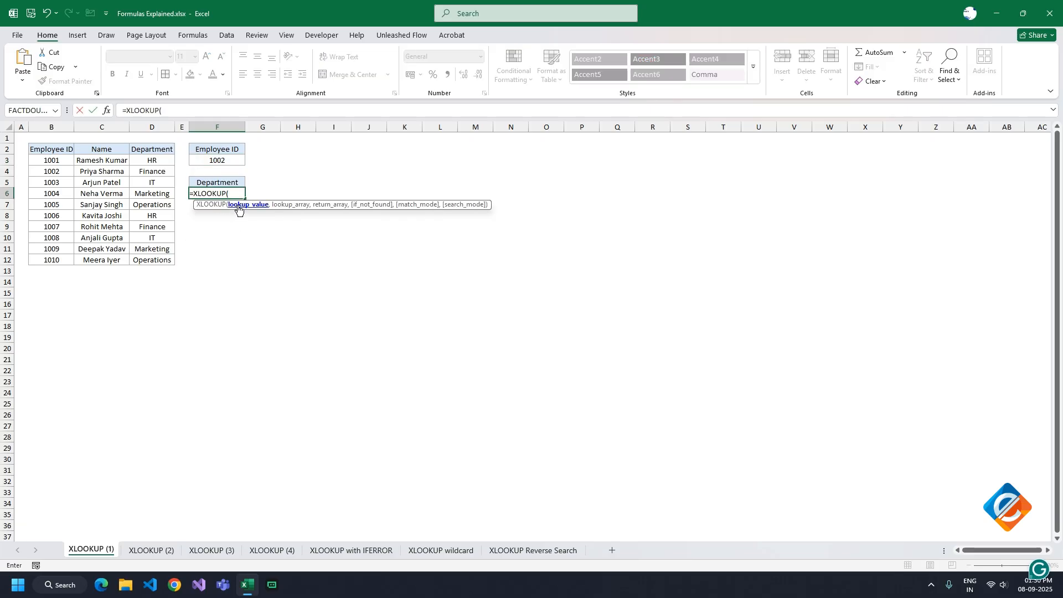
left_click(229, 161)
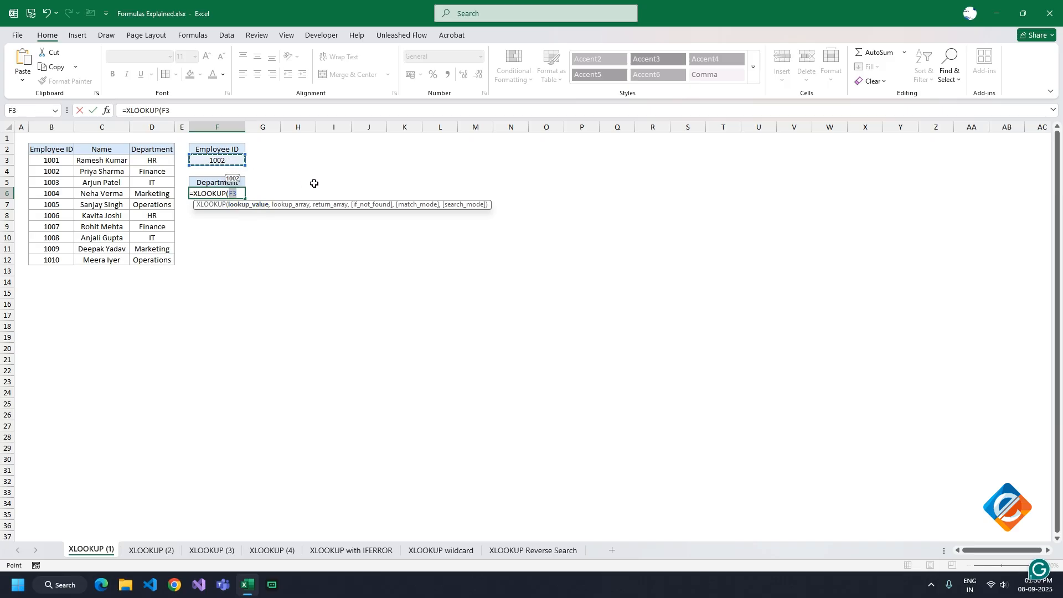
type(",")
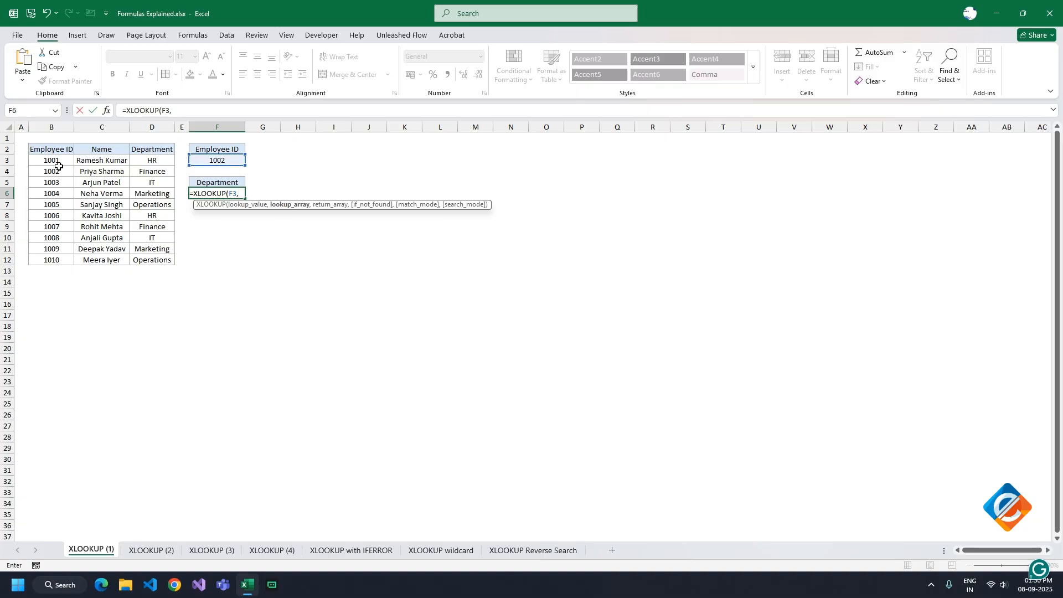
Complete the F6 formula with lookup array B3:B12, return array D3:D12 and the not-found text "Not Found"
left_click_drag(50, 160, 51, 258)
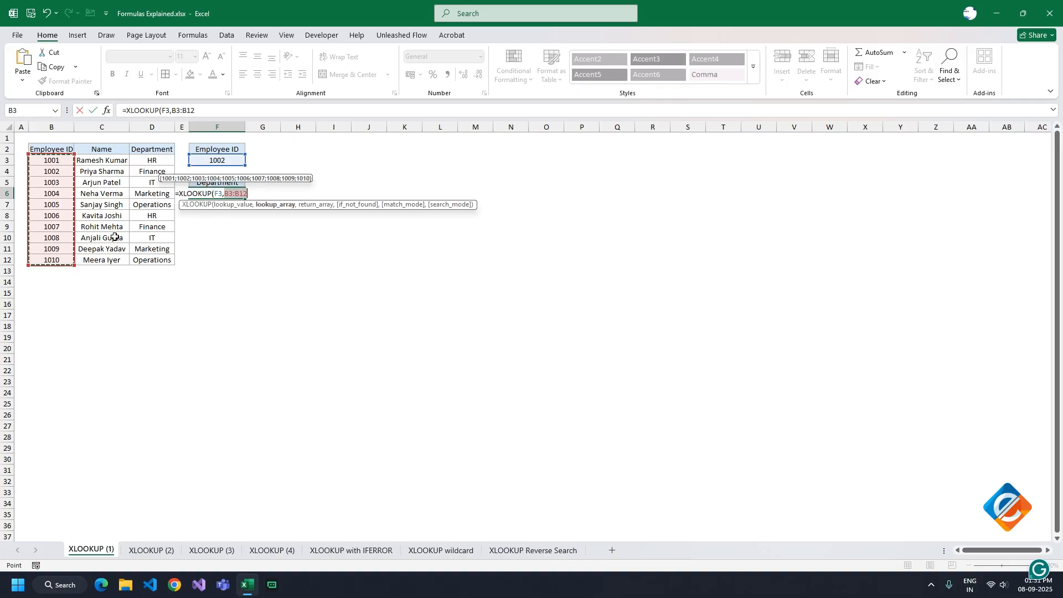
type(",")
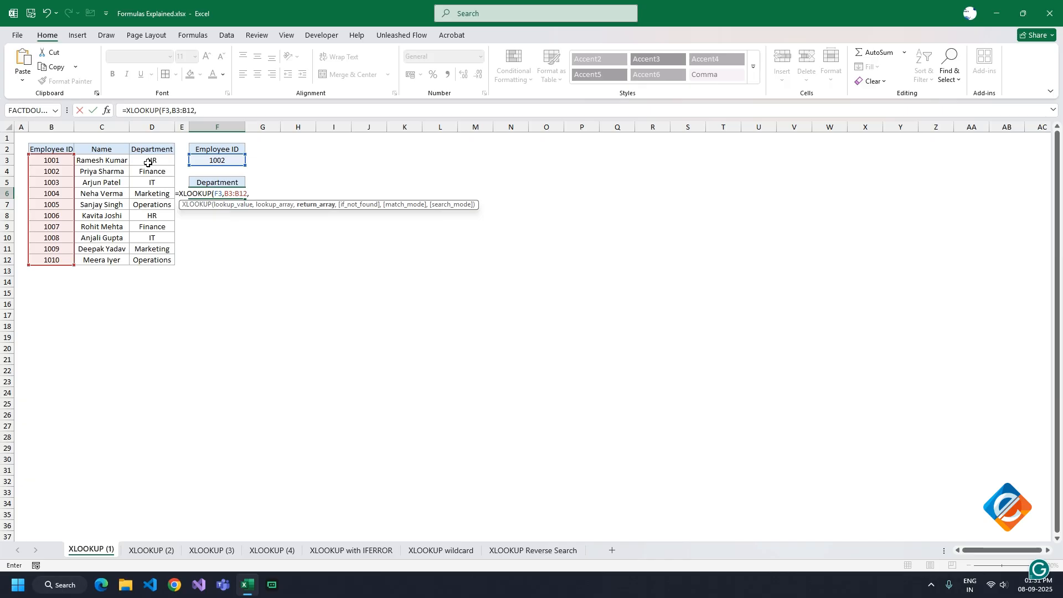
left_click_drag(148, 162, 151, 260)
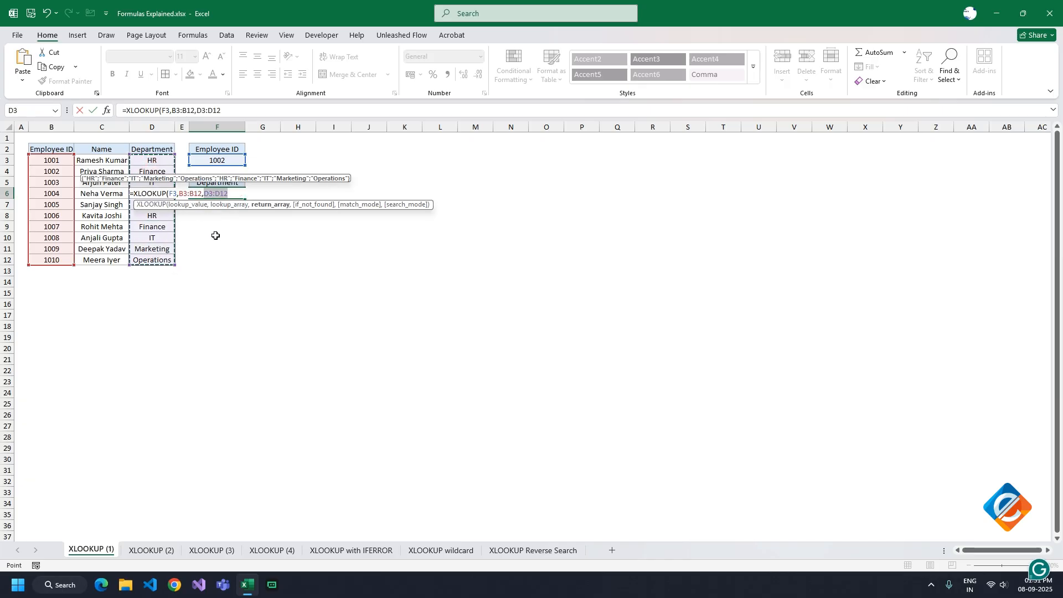
type(",\"Not Fou")
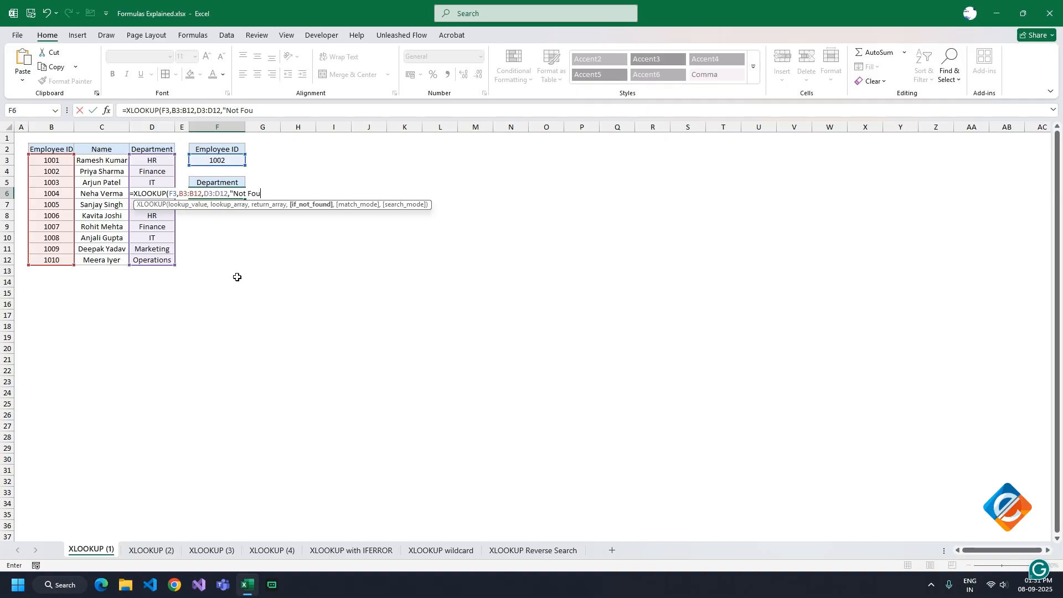
type("nd\")")
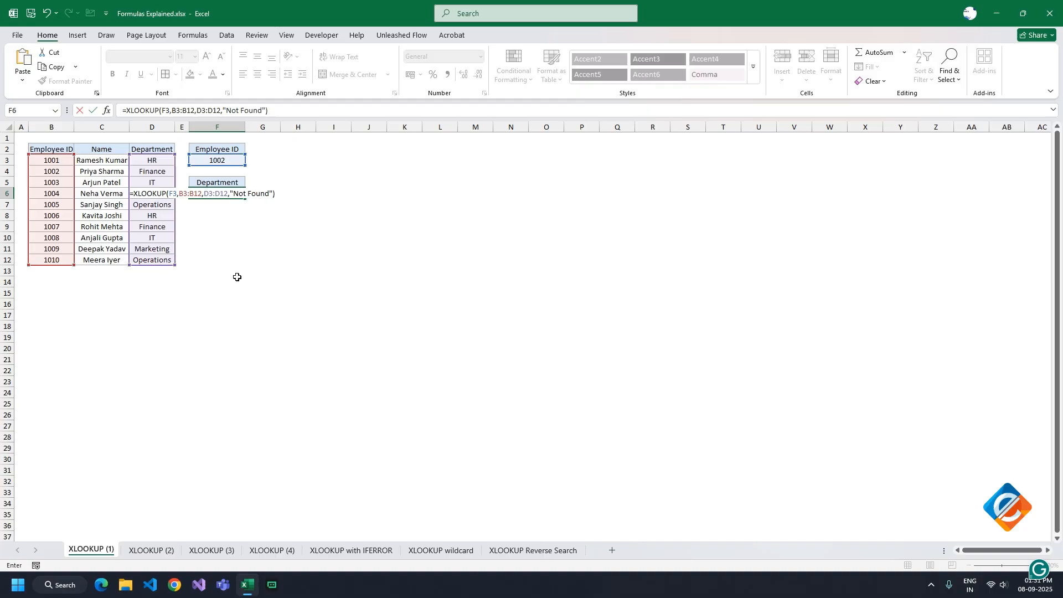
key("Return")
left_click(211, 195)
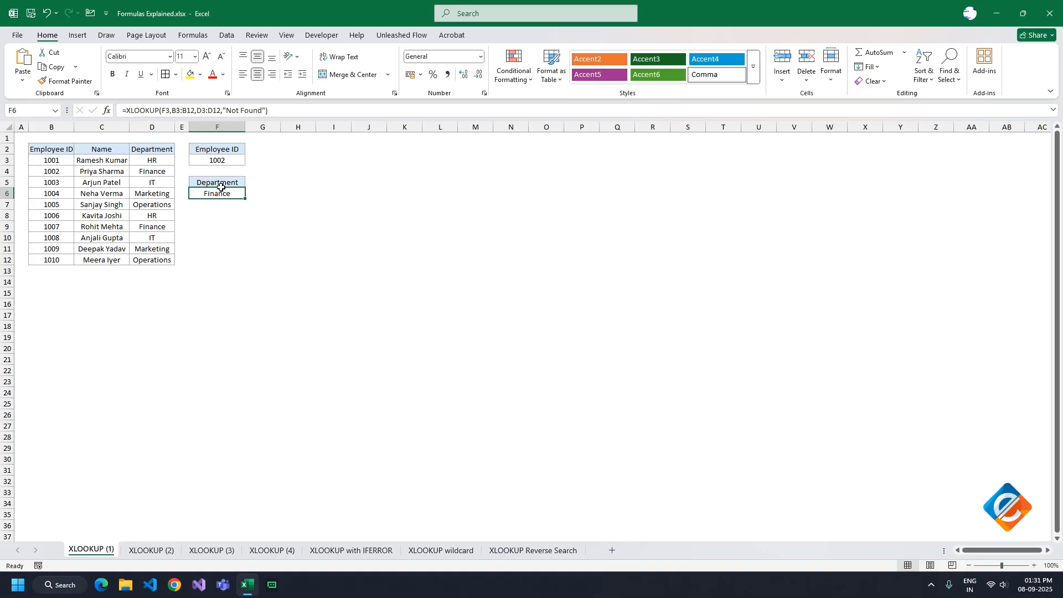
Change the Employee ID in F3 to the ID listed in row 7 of the employee table
left_click(210, 160)
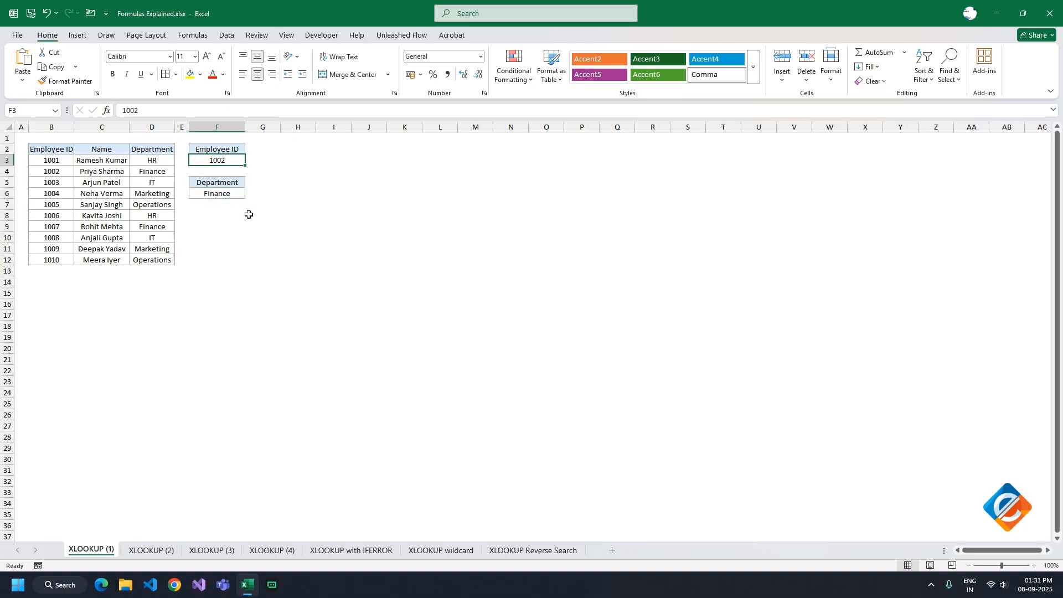
key("F2")
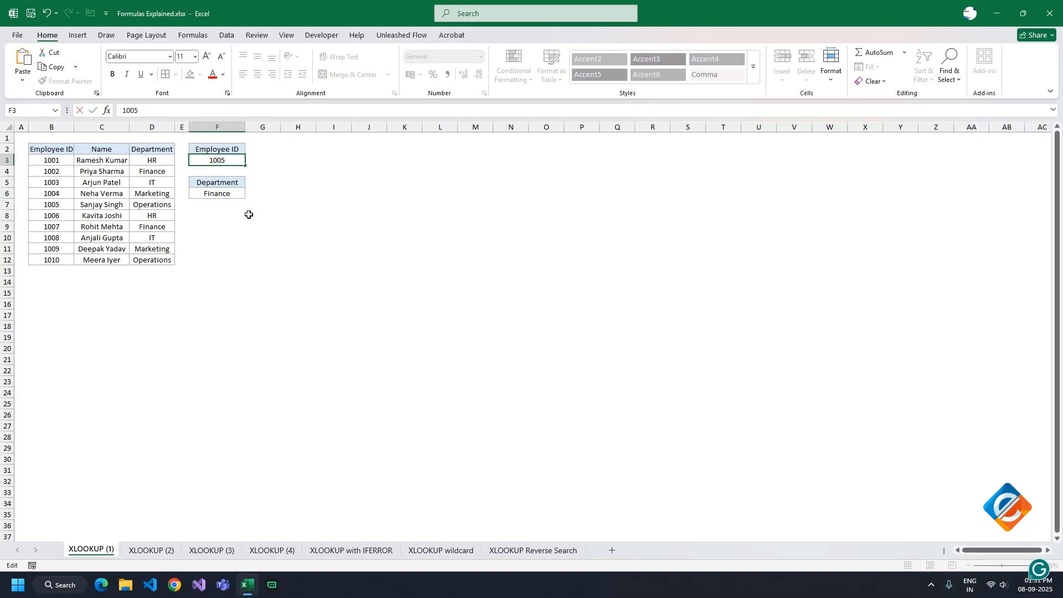
key("ctrl+Return")
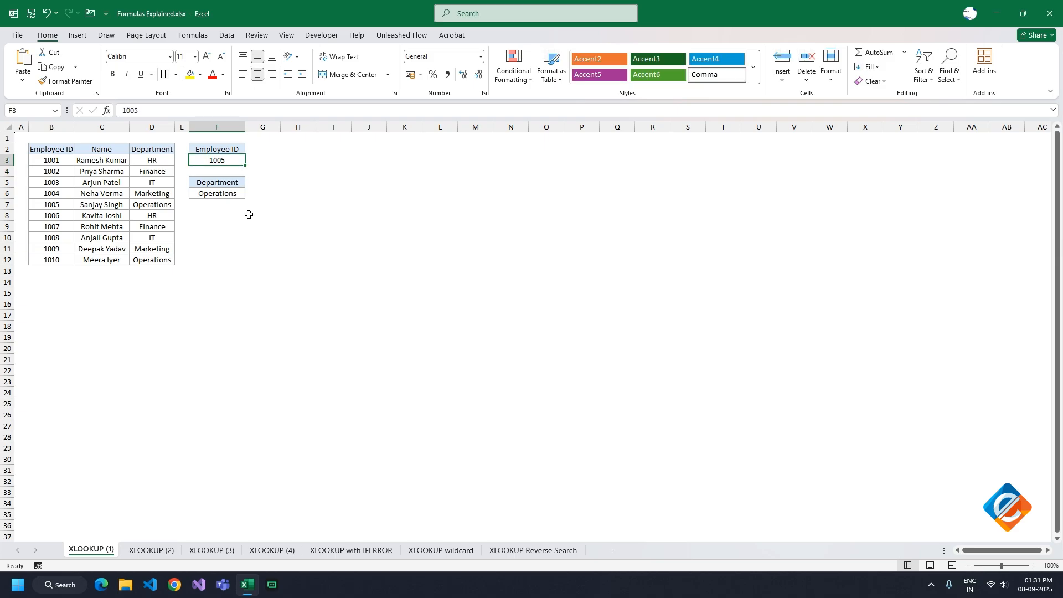
Change the Employee ID in F3 to the unlisted number that follows the employee table's last ID
type("10011")
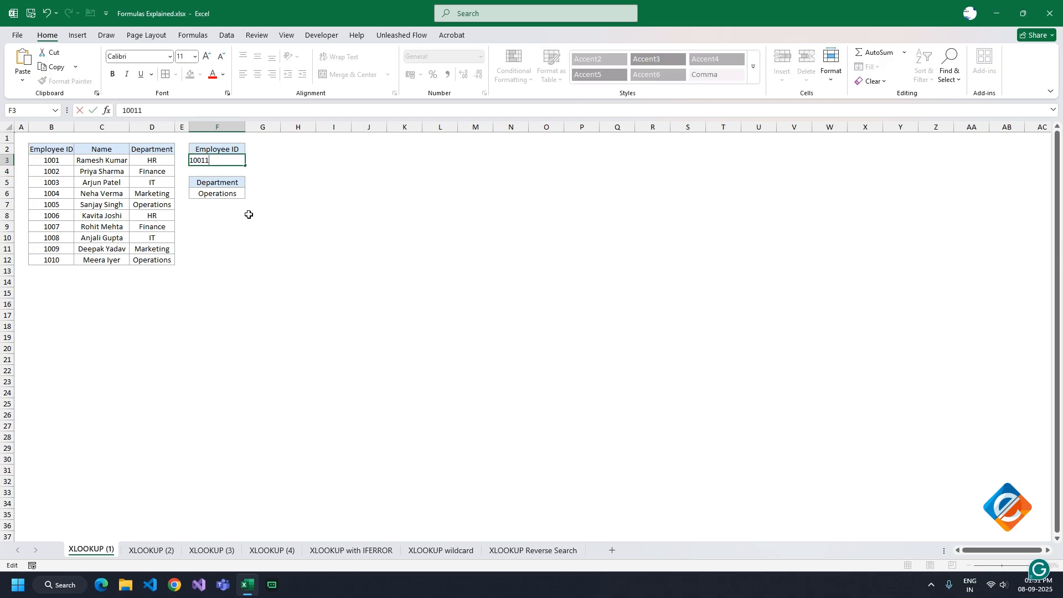
key("Left")
key("Left")
key("BackSpace")
key("ctrl+Return")
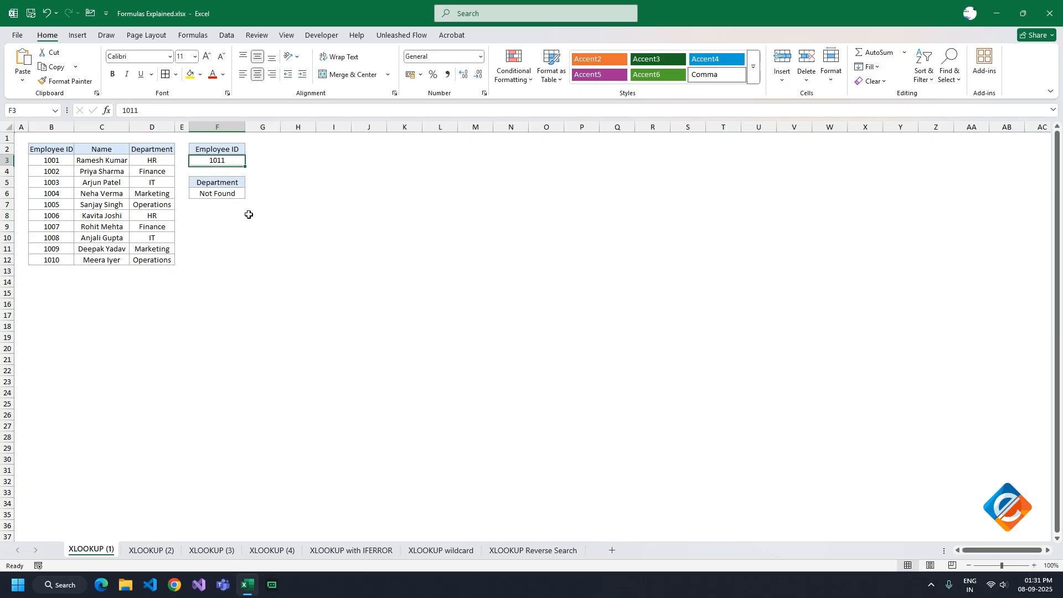
Open the XLOOKUP (2) sheet and check the table name assigned to the product list
left_click(149, 550)
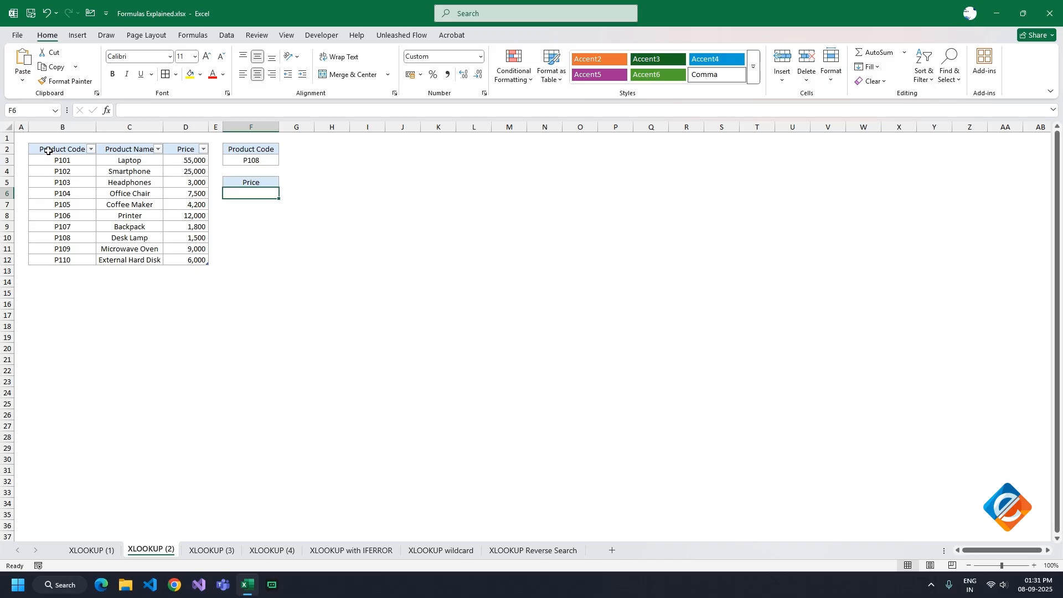
left_click_drag(47, 150, 187, 256)
left_click(496, 35)
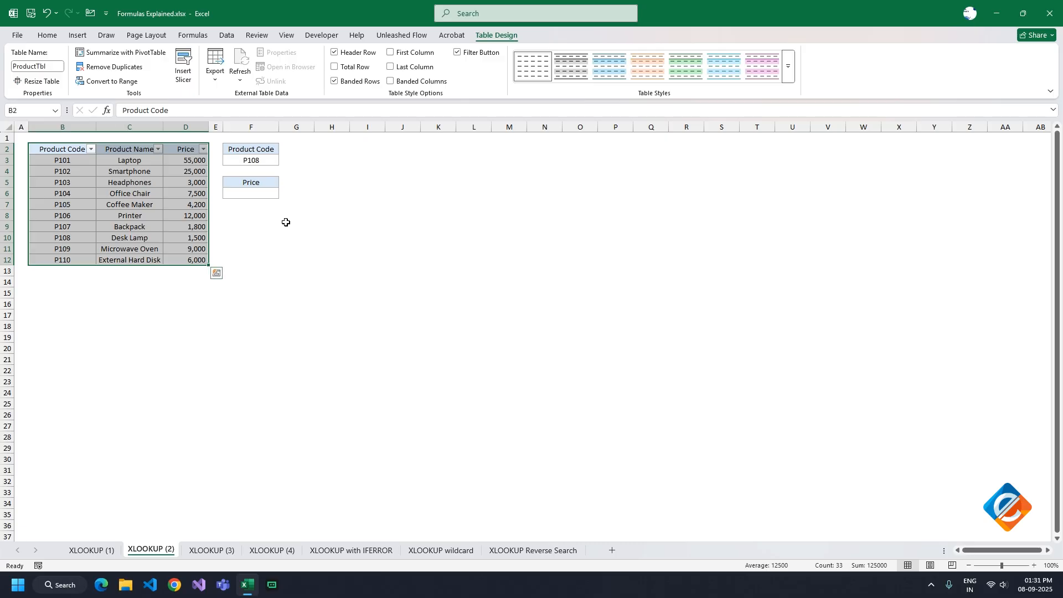
Start an XLOOKUP formula in Price cell F6 of the XLOOKUP (2) sheet, using the product code in F3 as the lookup value
left_click(254, 195)
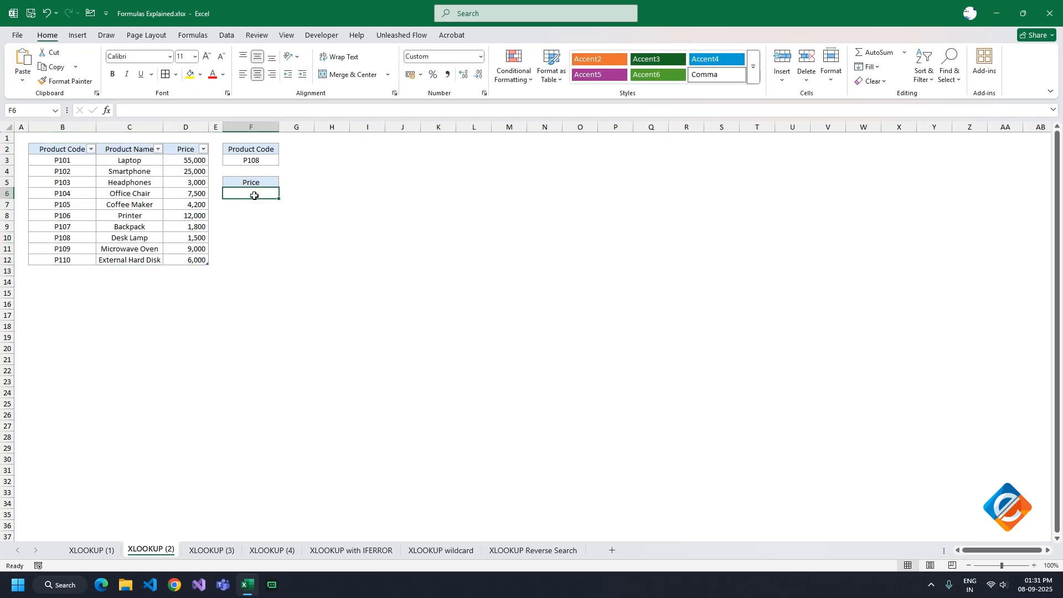
type("=xlo")
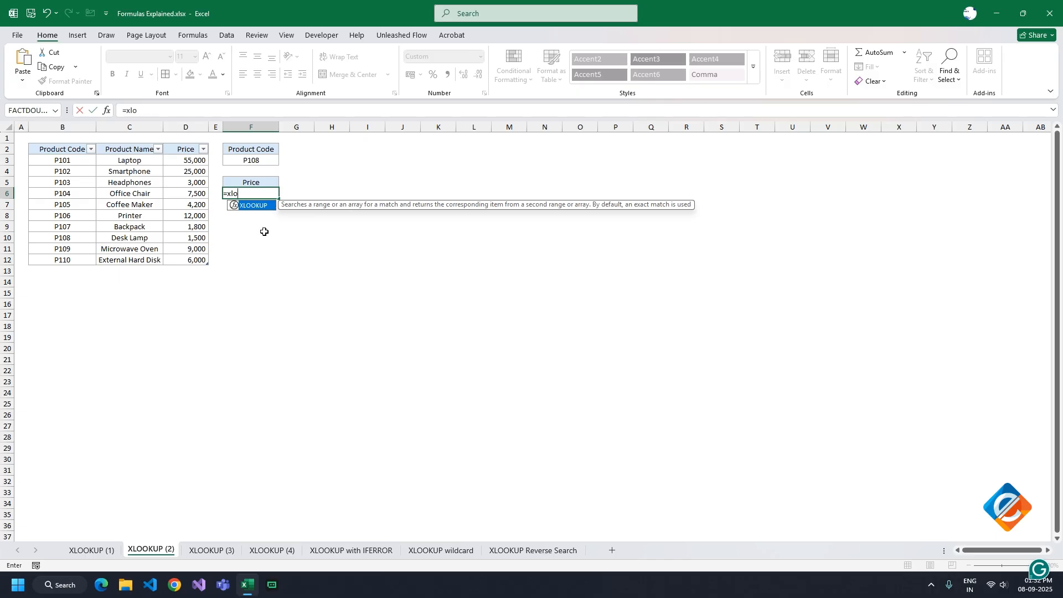
key("Tab")
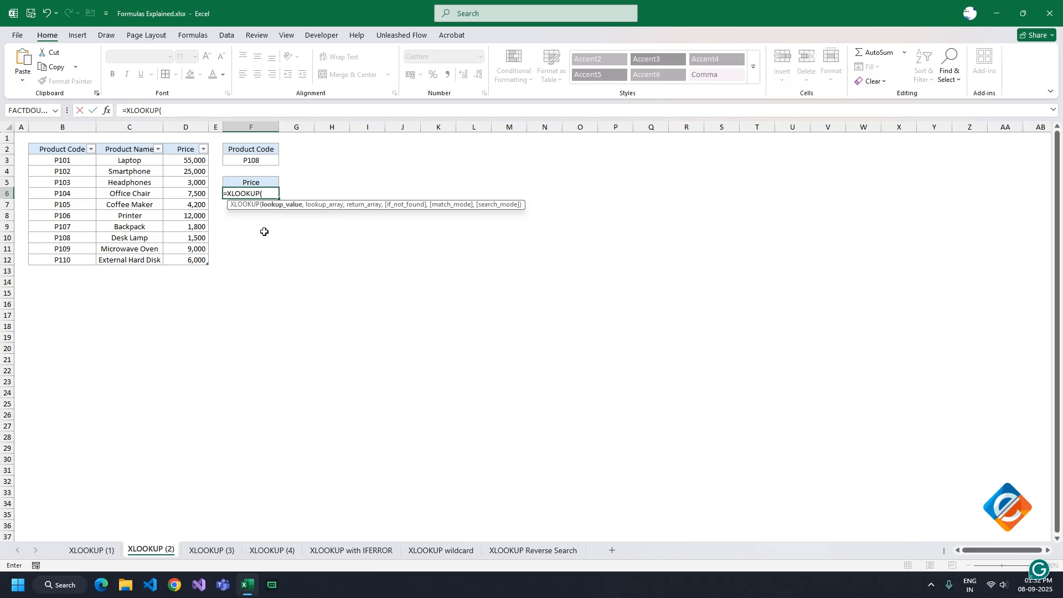
left_click(248, 160)
type(",")
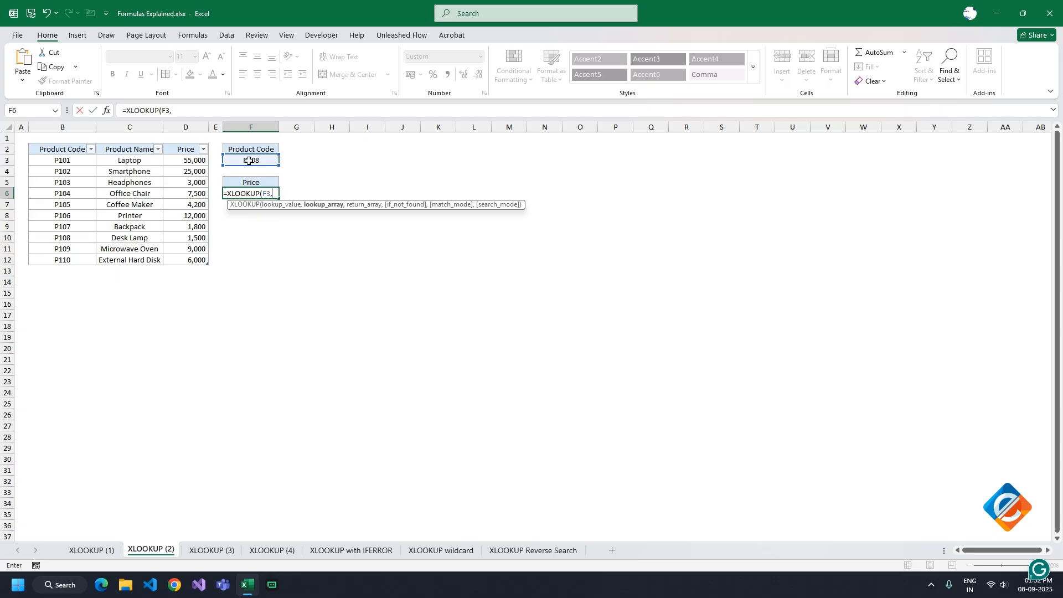
type("product")
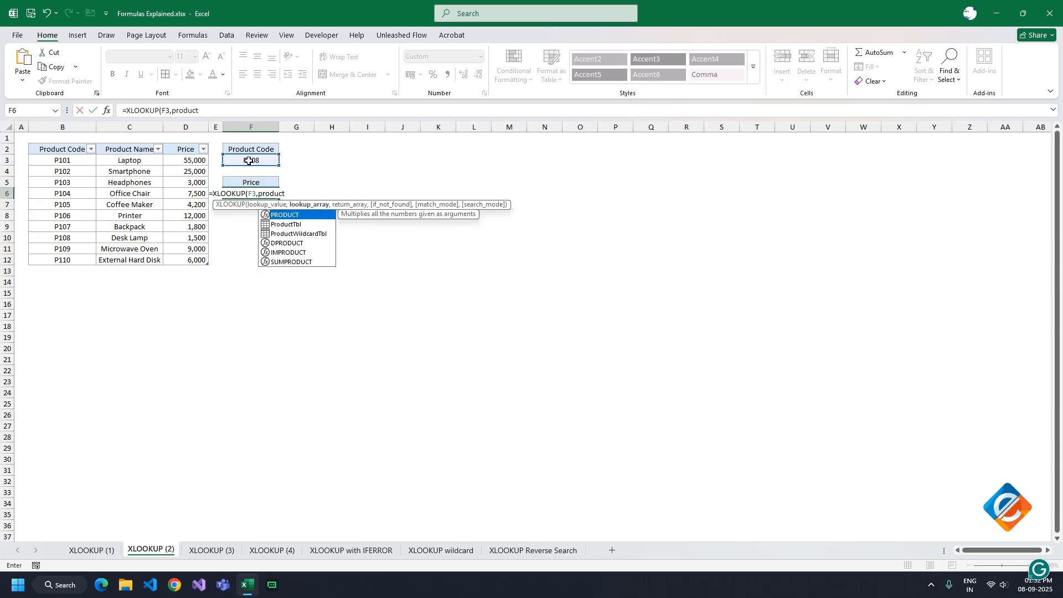
type("t")
Set the lookup array of the F6 formula to the Product Code column of ProductTbl
key("Tab")
type("[")
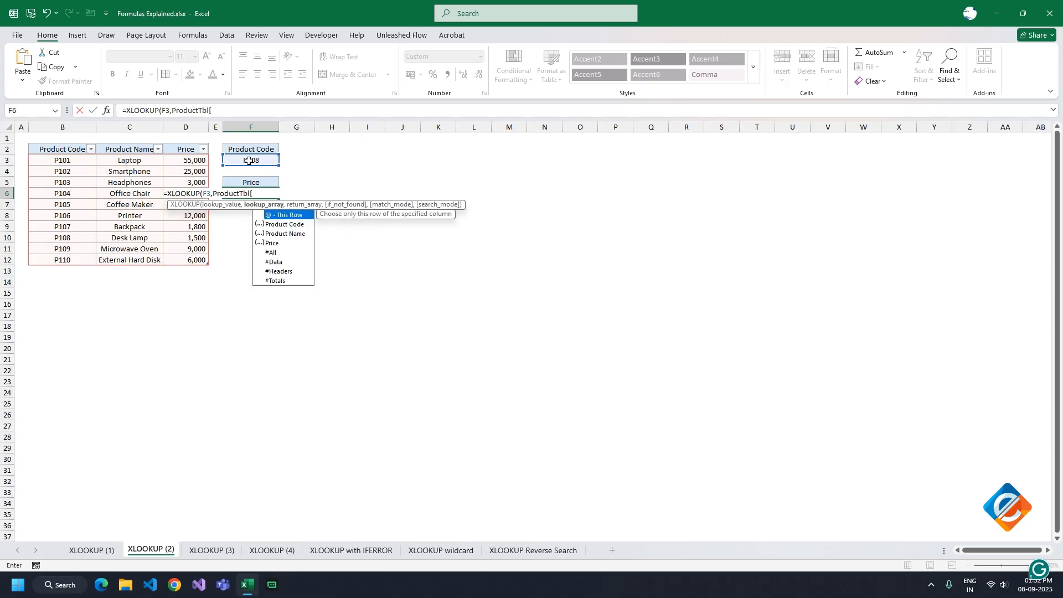
type("pro")
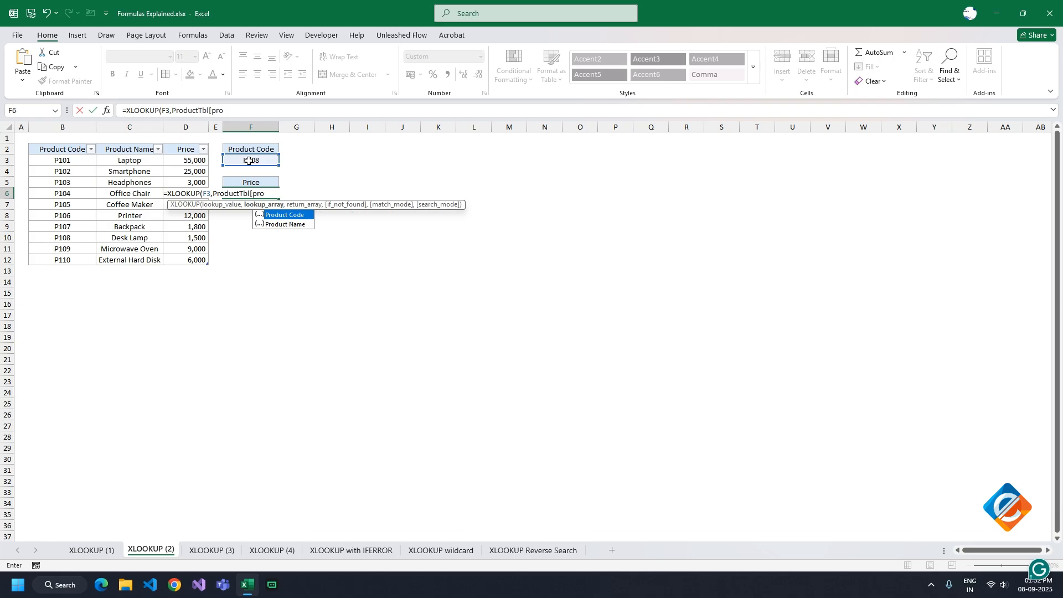
type("d")
key("Tab")
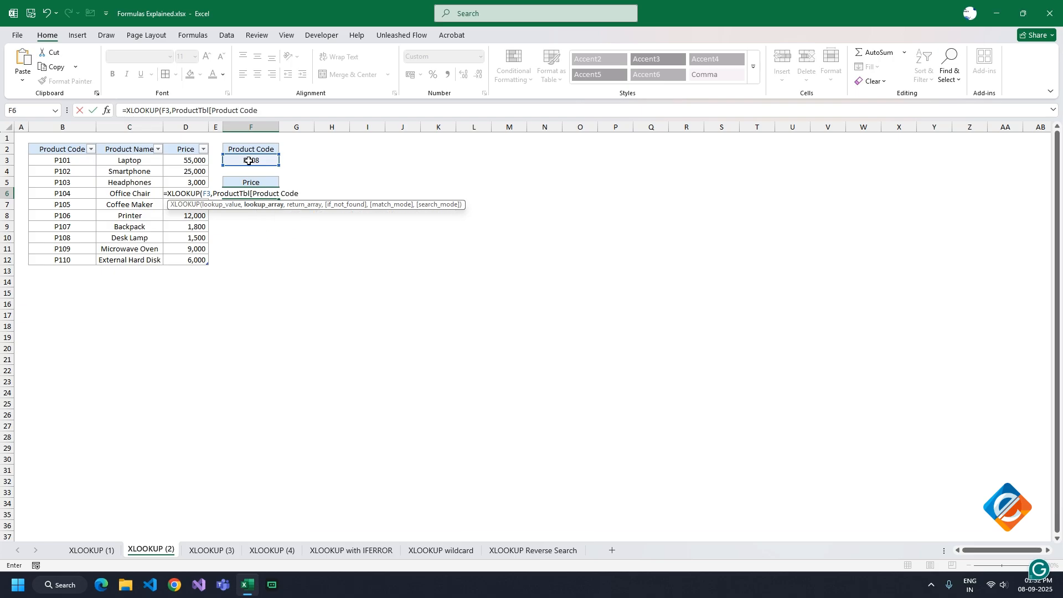
Set the return array of the F6 formula to ProductTbl[Price] and continue to the not-found argument
type("],prod")
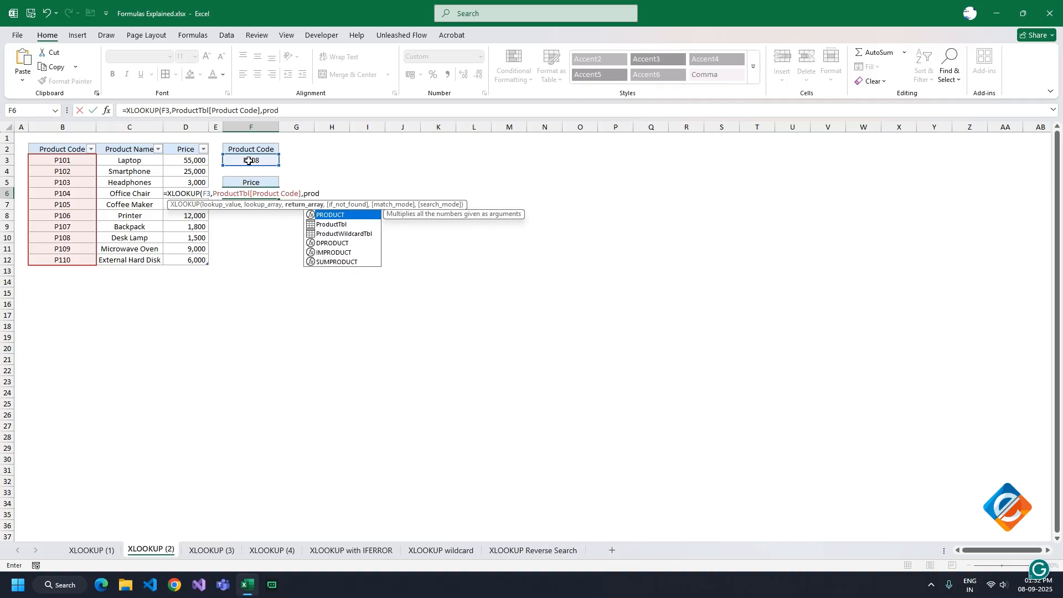
key("Down")
key("Tab")
type("[pr")
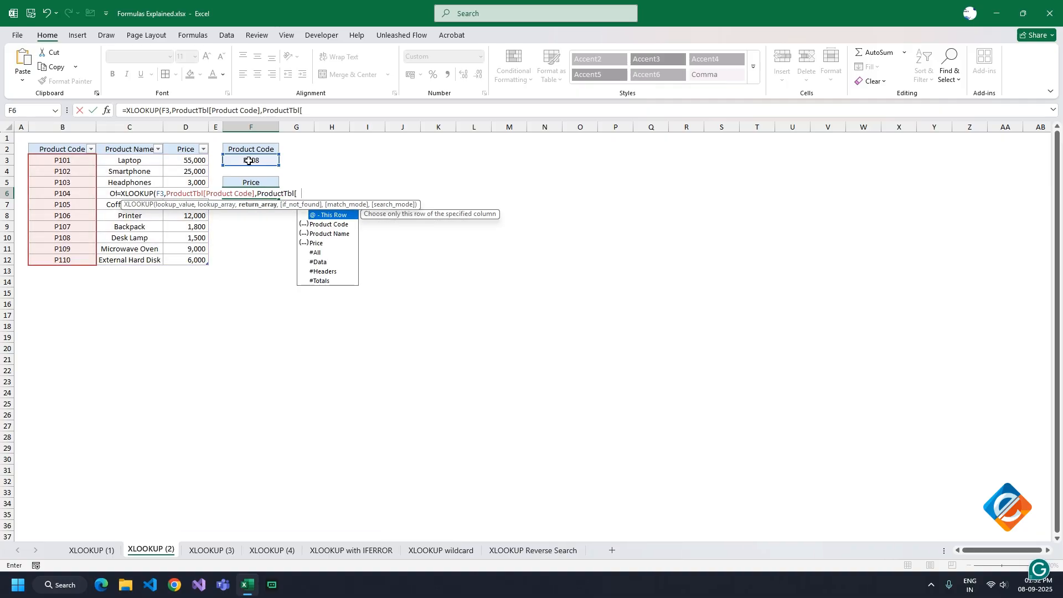
type("ic")
key("Tab")
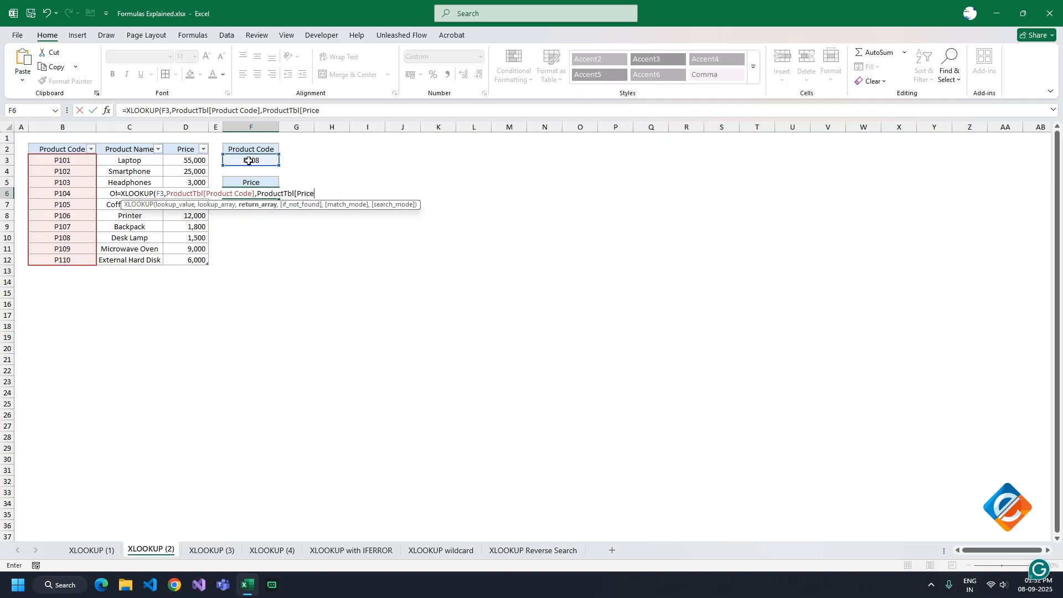
type("],\"Code Not F")
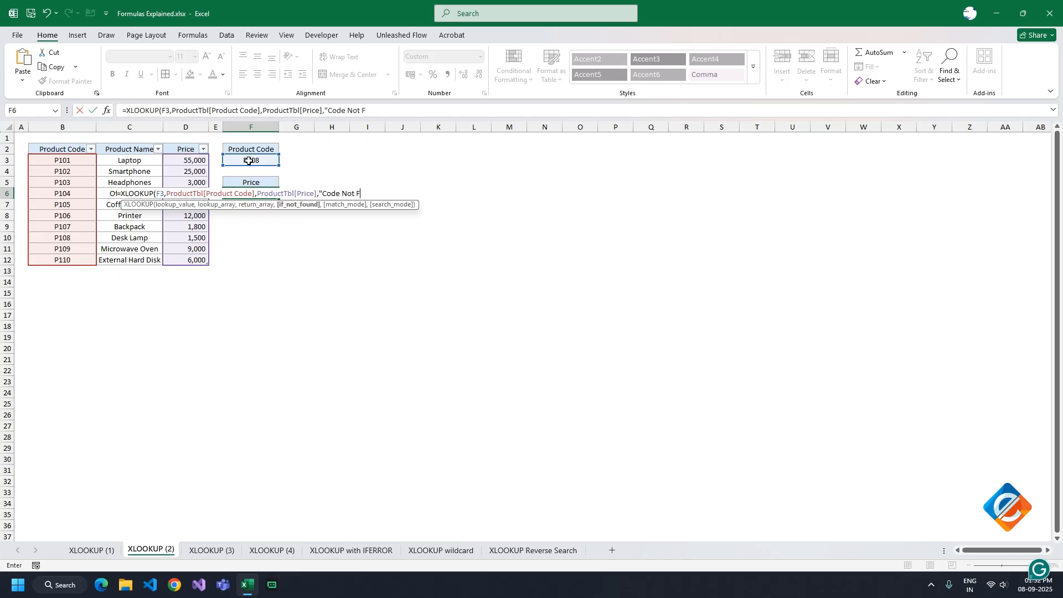
type("ound\")")
Finish the F6 formula with "Code Not Found" as the not-found text and reselect the cell
key("Return")
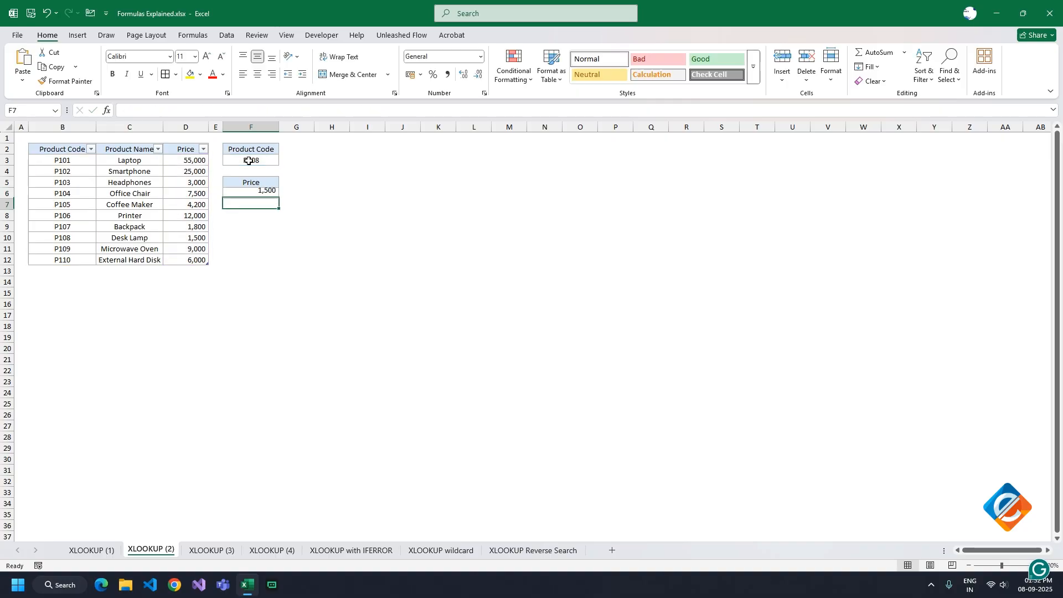
key("Up")
Change the product code in F3 to P109 to test the price lookup
left_click(248, 160)
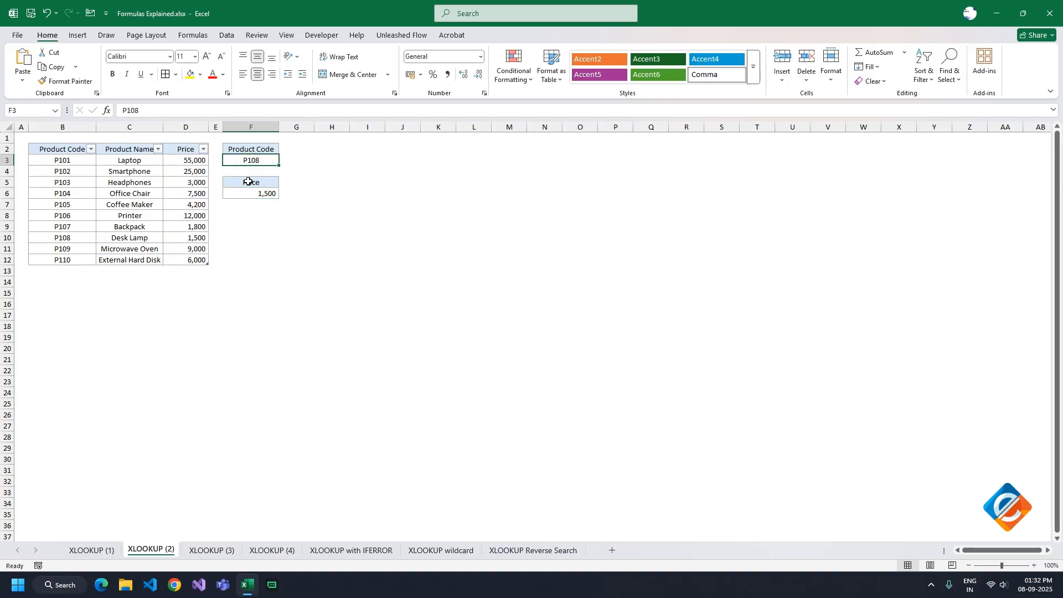
type("P109")
key("Return")
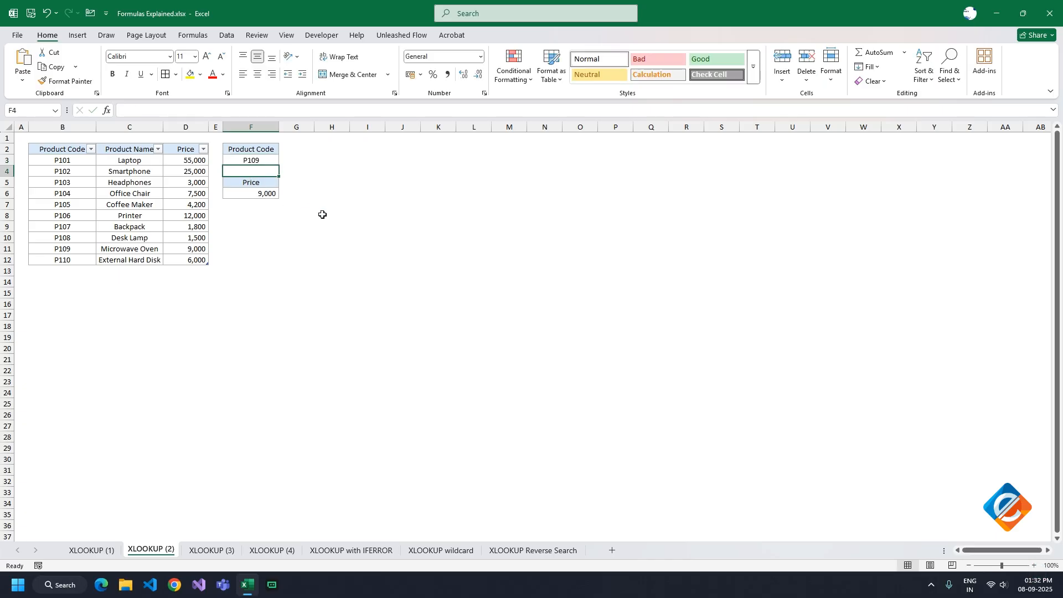
Open the XLOOKUP (3) sheet and check the table name assigned to the score and grade list
left_click(213, 550)
left_click(180, 161)
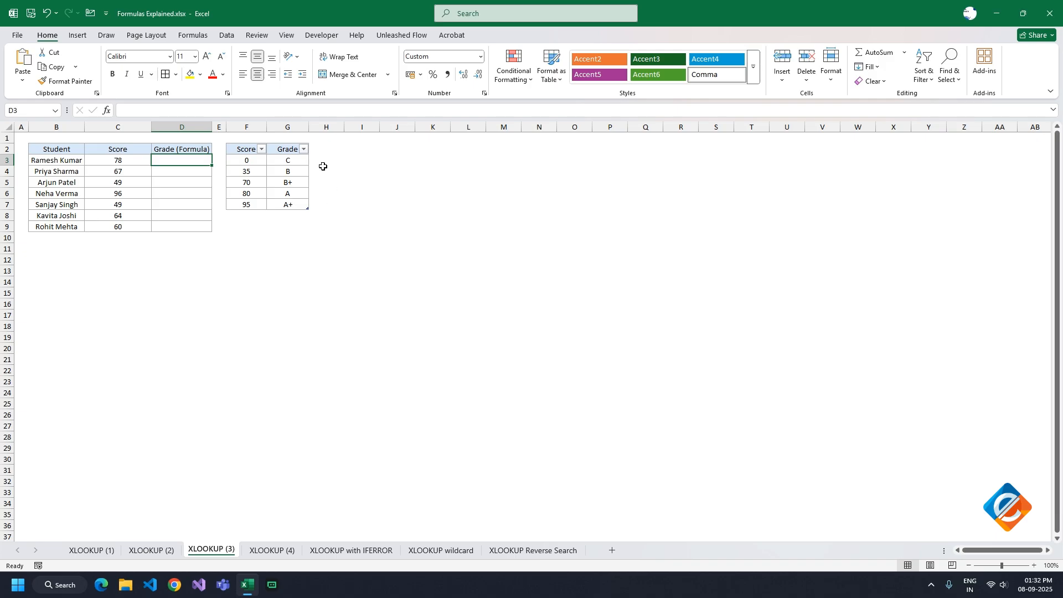
left_click_drag(244, 149, 287, 207)
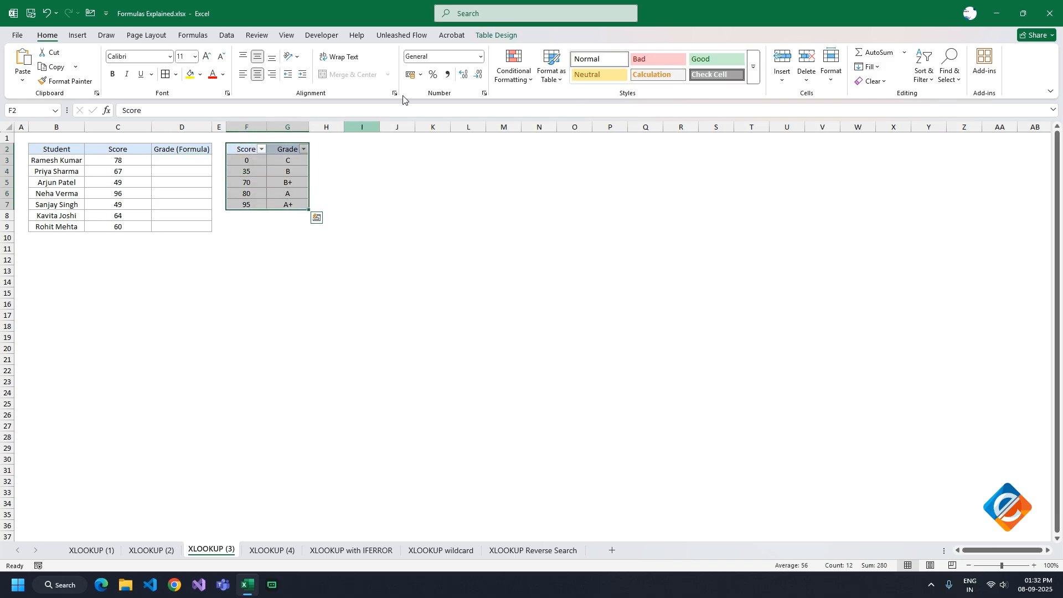
left_click(492, 36)
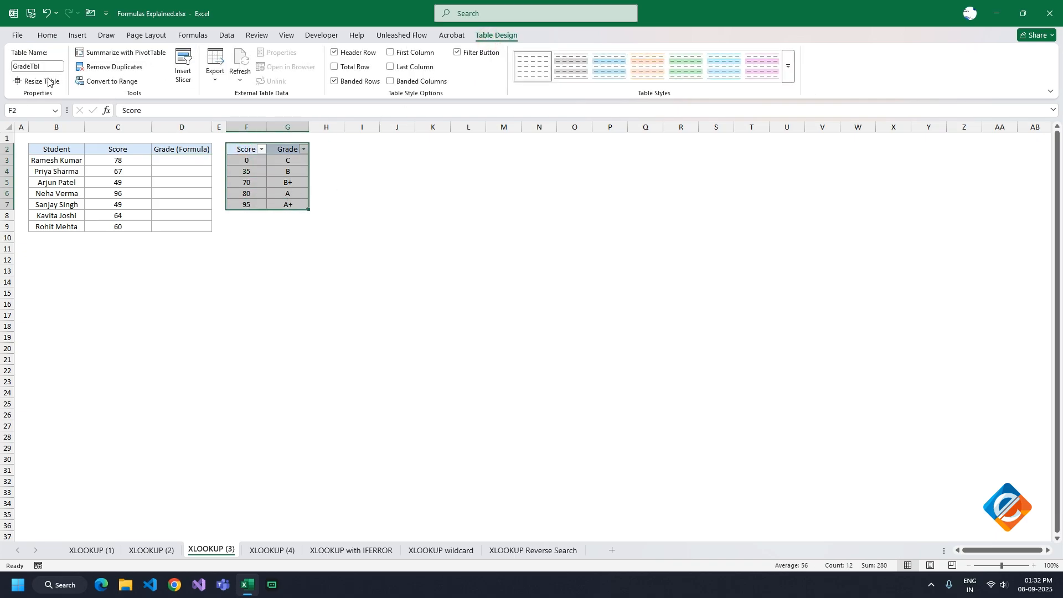
Start an XLOOKUP formula in Grade cell D3 of the XLOOKUP (3) sheet, using the score in C3 as the lookup value
left_click(162, 162)
left_click_drag(55, 148, 118, 227)
left_click(166, 161)
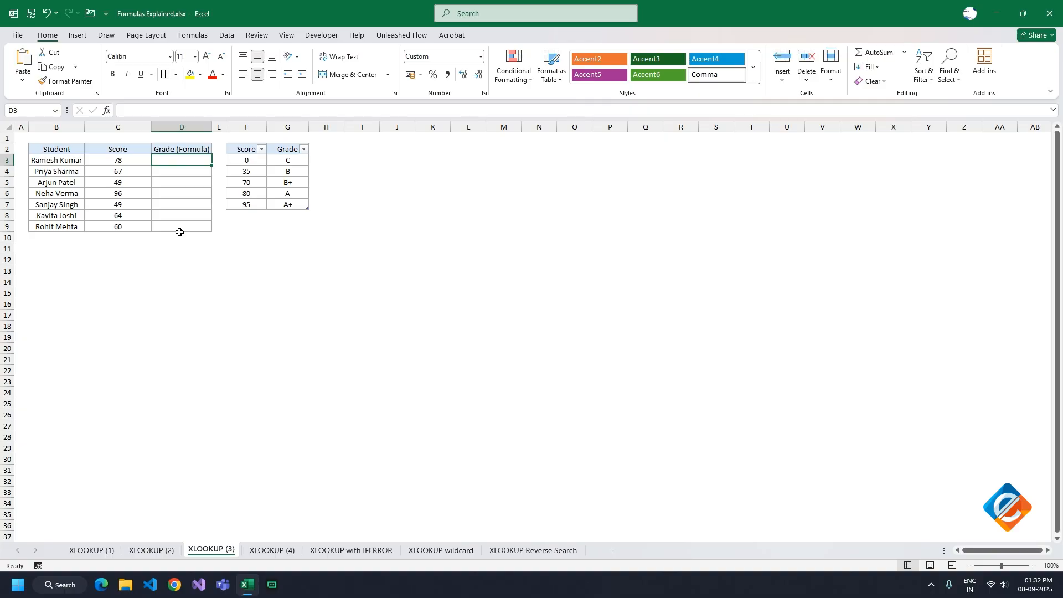
type("=xloo")
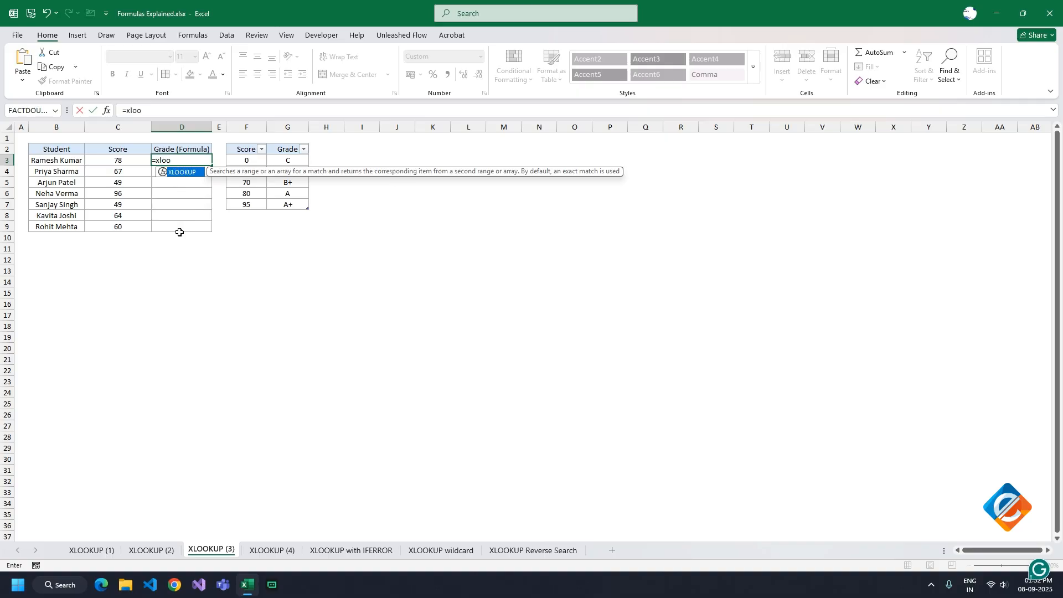
key("Tab")
left_click(107, 160)
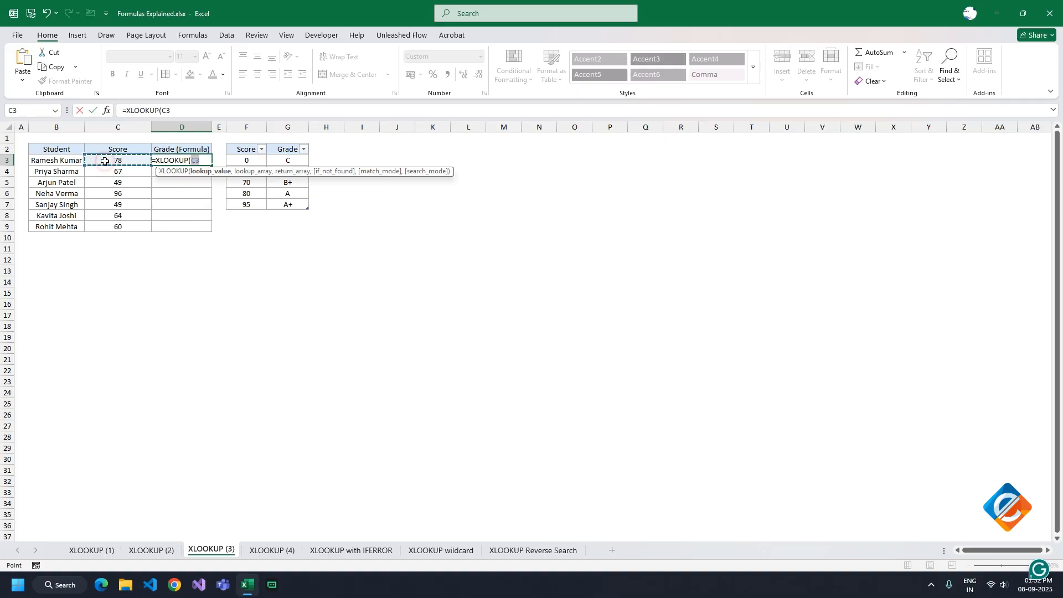
Set the lookup array of the D3 grade formula to GradeTbl[Score]
type(",gra")
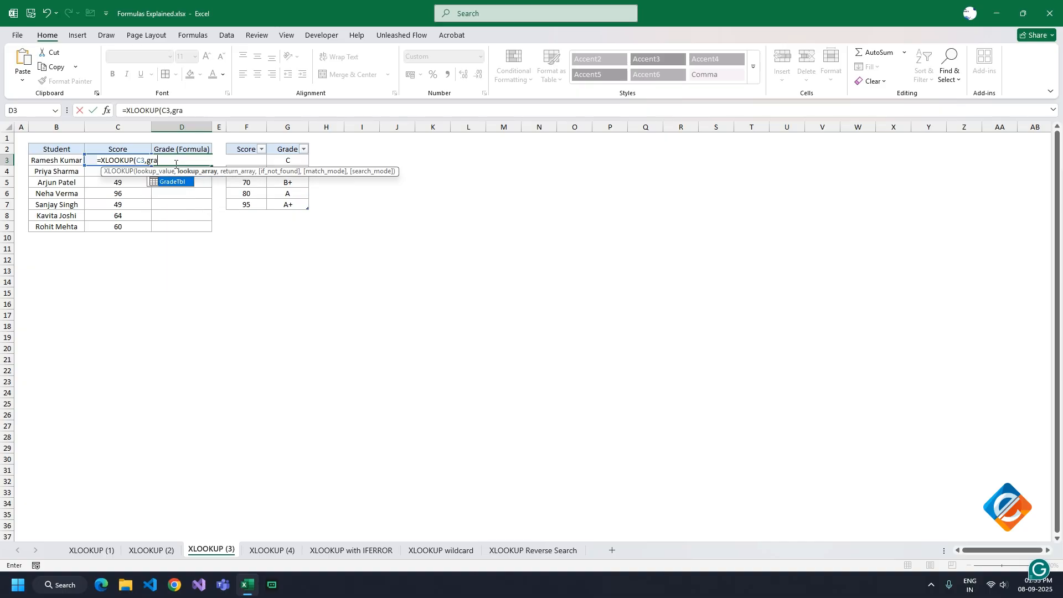
key("Tab")
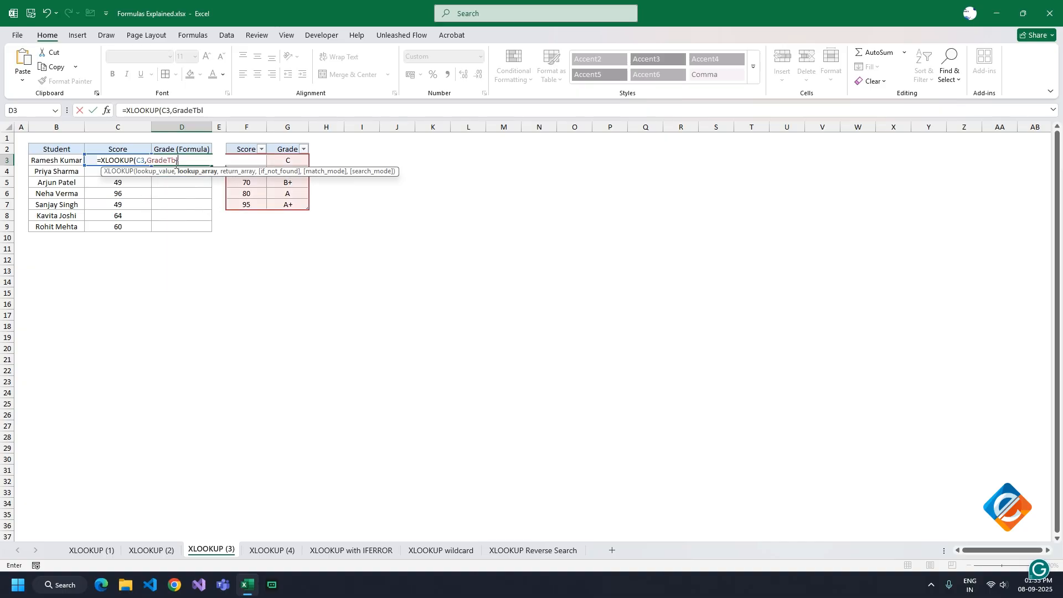
type("[sc")
key("Tab")
type("],")
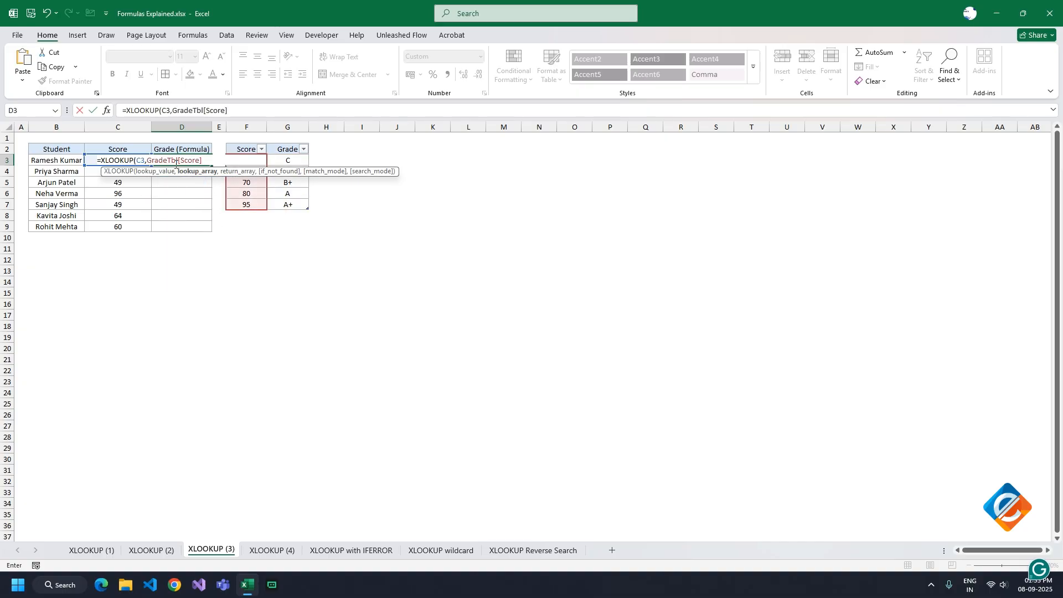
type("gra")
Set the return array of the D3 grade formula to GradeTbl[Grade] and leave the not-found argument empty
key("Tab")
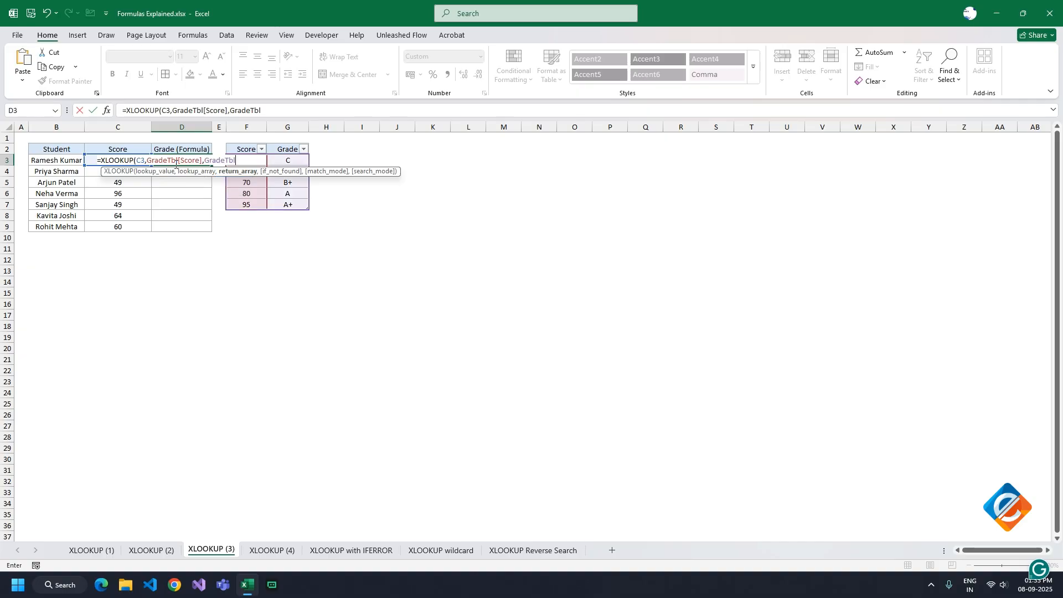
type("[g")
key("Tab")
type("],,")
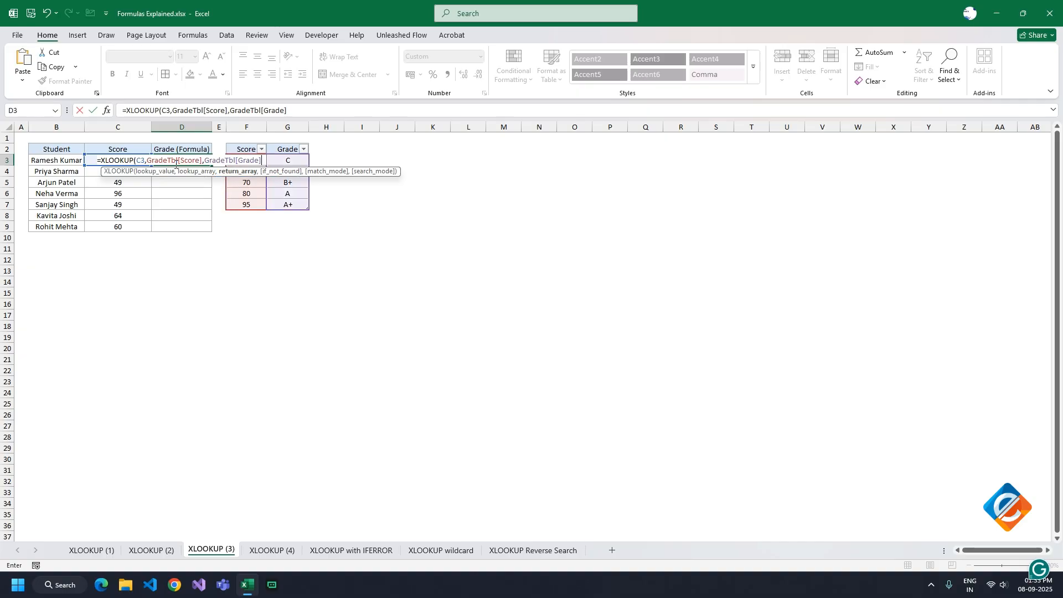
type("-1")
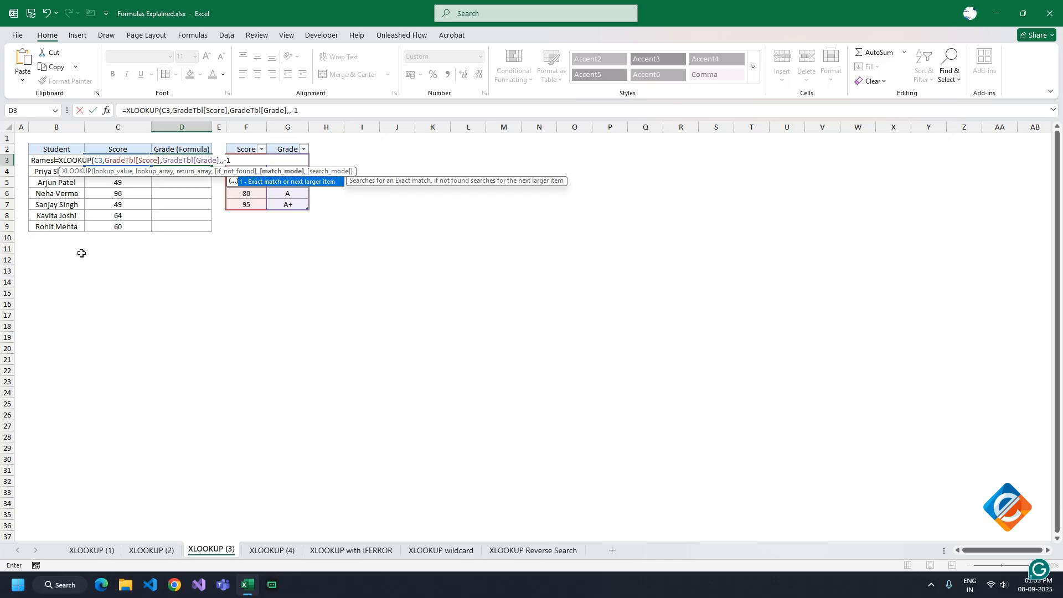
Complete the D3 grade formula with match mode -1 and fill it down through D9
type(")")
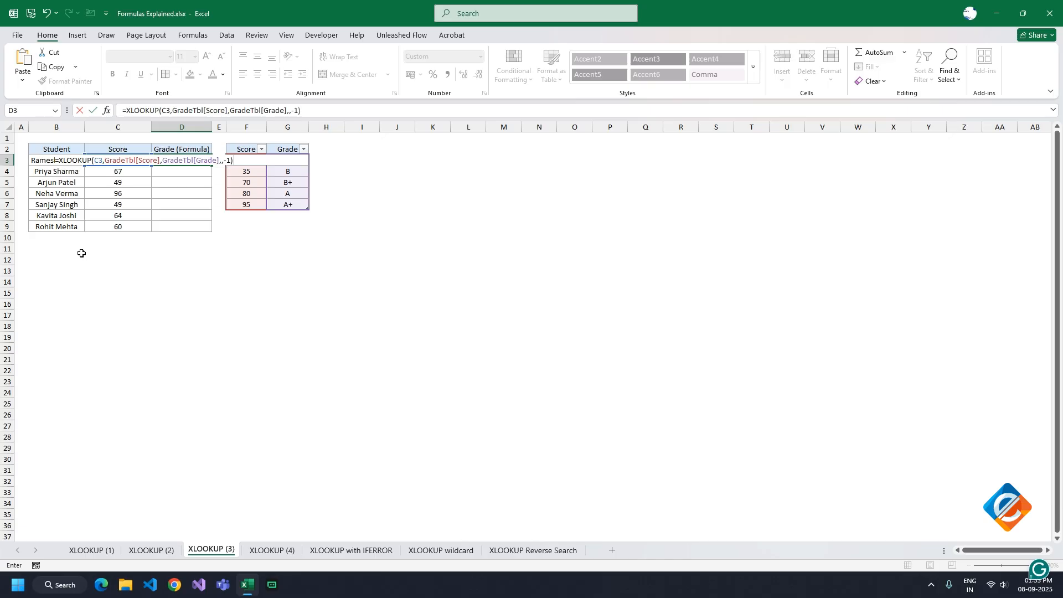
key("Return")
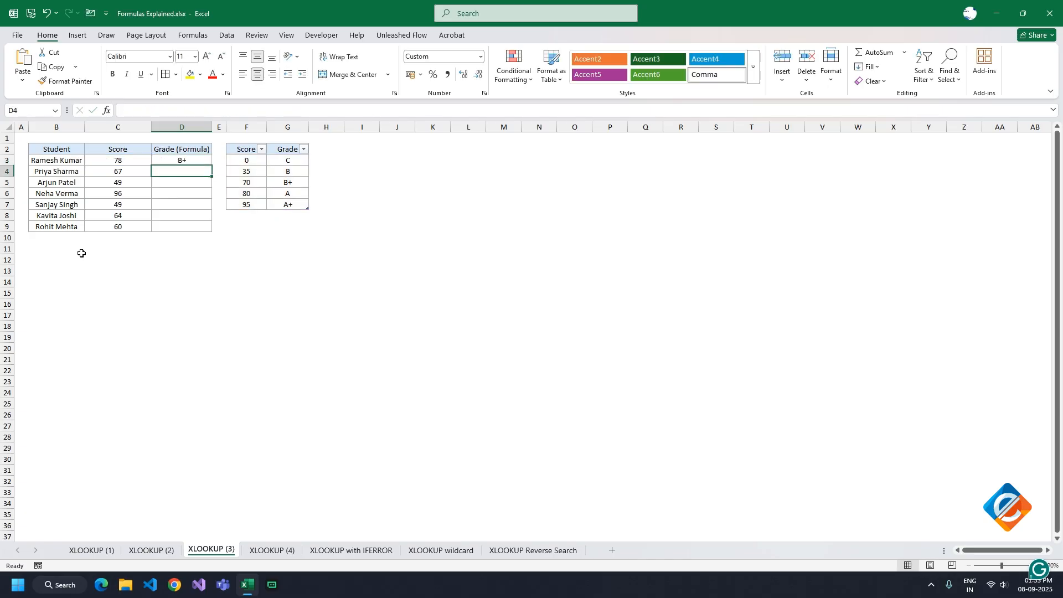
left_click(208, 161)
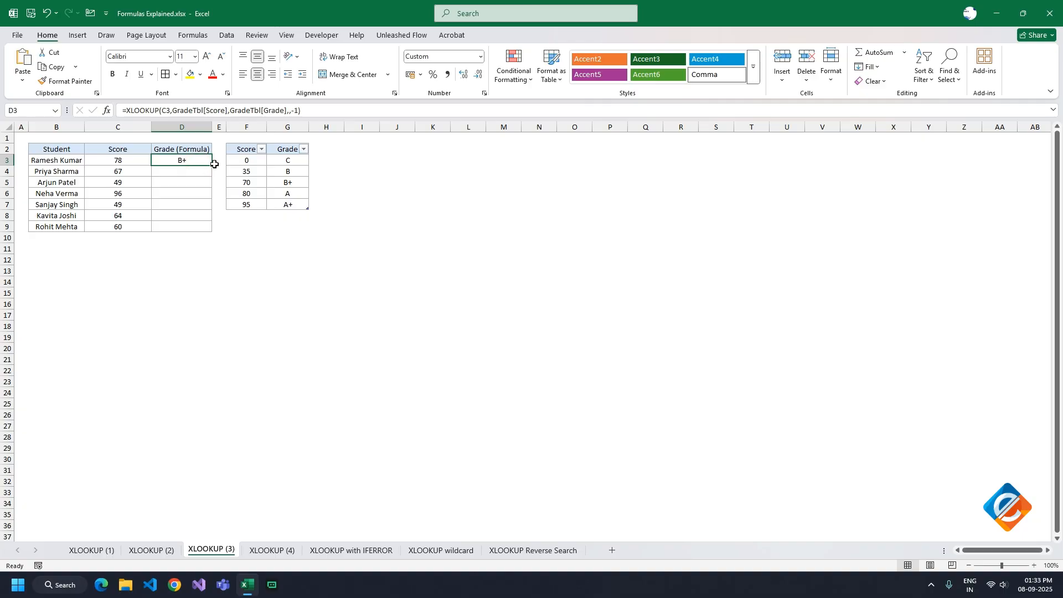
double_click(212, 165)
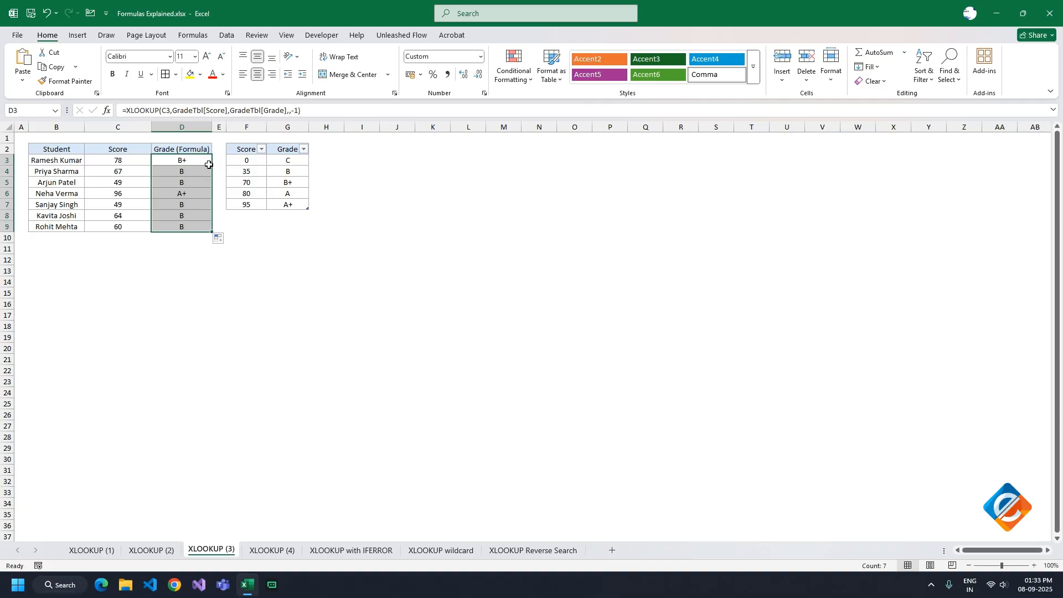
Open the XLOOKUP (4) sheet and start an XLOOKUP formula in Commission Rate cell D3 with C3 as the lookup value
key("ctrl+Page_Down")
type("=XLOOKUP(")
left_click(119, 160)
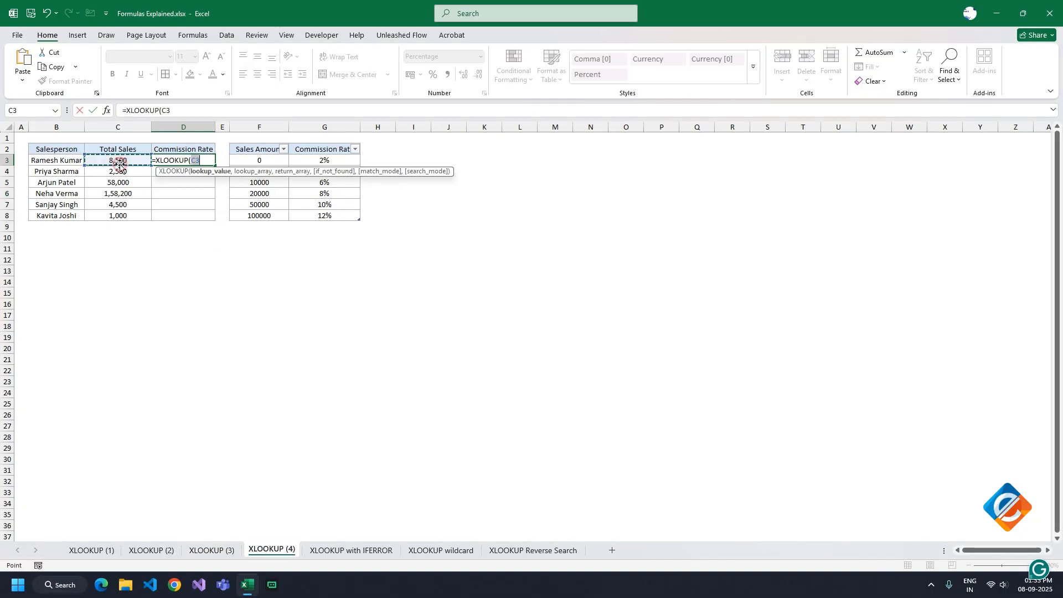
Set the lookup array of the commission formula to CommissionTbl[Sales Amount] and begin the return array argument
type(",commissionTbl[")
key("Down")
key("Down")
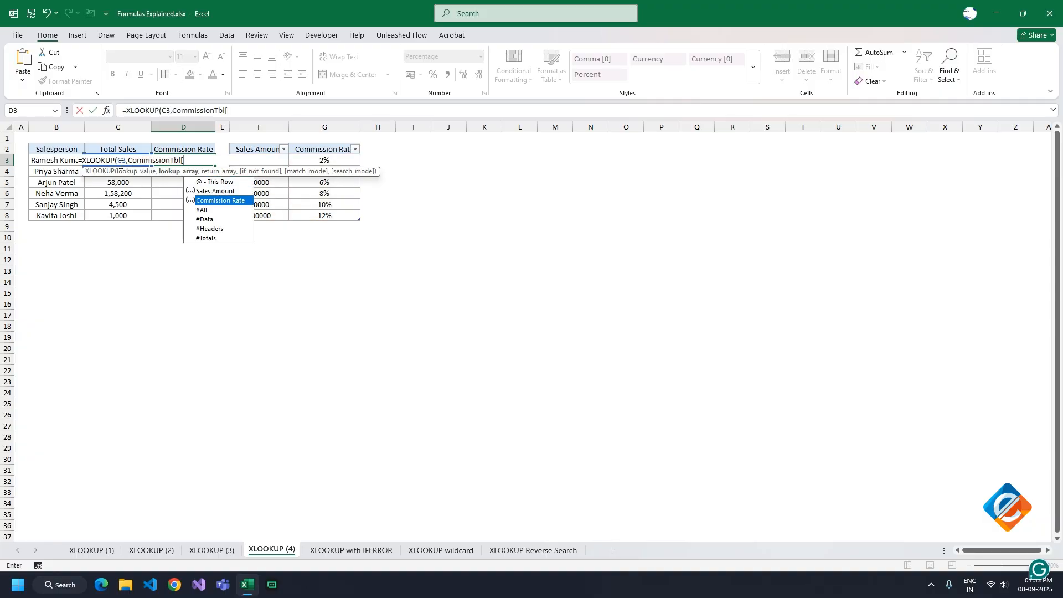
key("BackSpace")
type("[")
key("Tab")
type("],com")
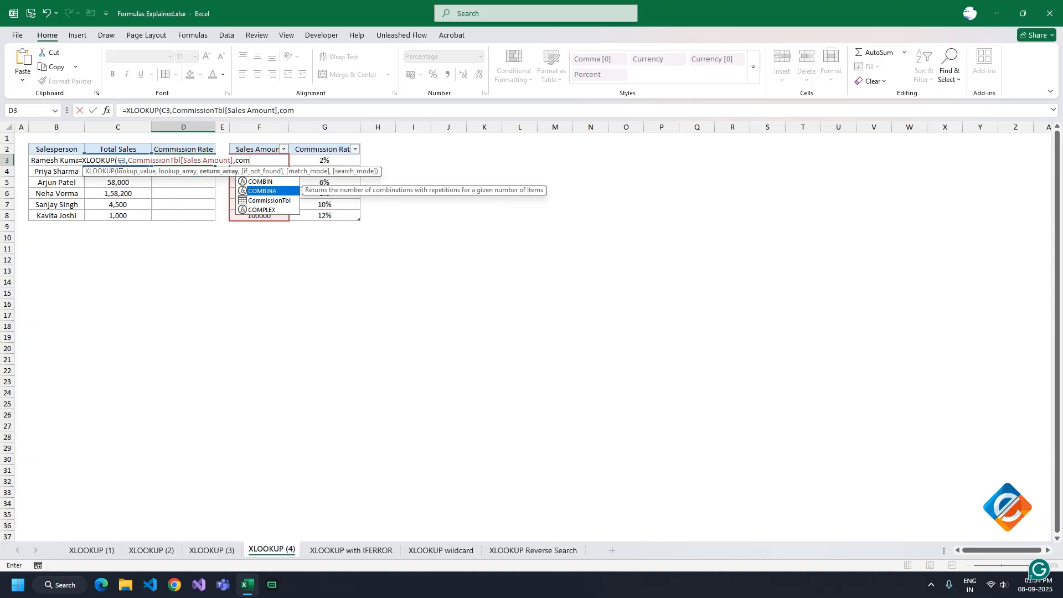
Set the return array of the commission formula to CommissionTbl[Commission Rate] and leave the not-found argument empty
key("Down")
key("Tab")
type("[c")
key("Tab")
type("],")
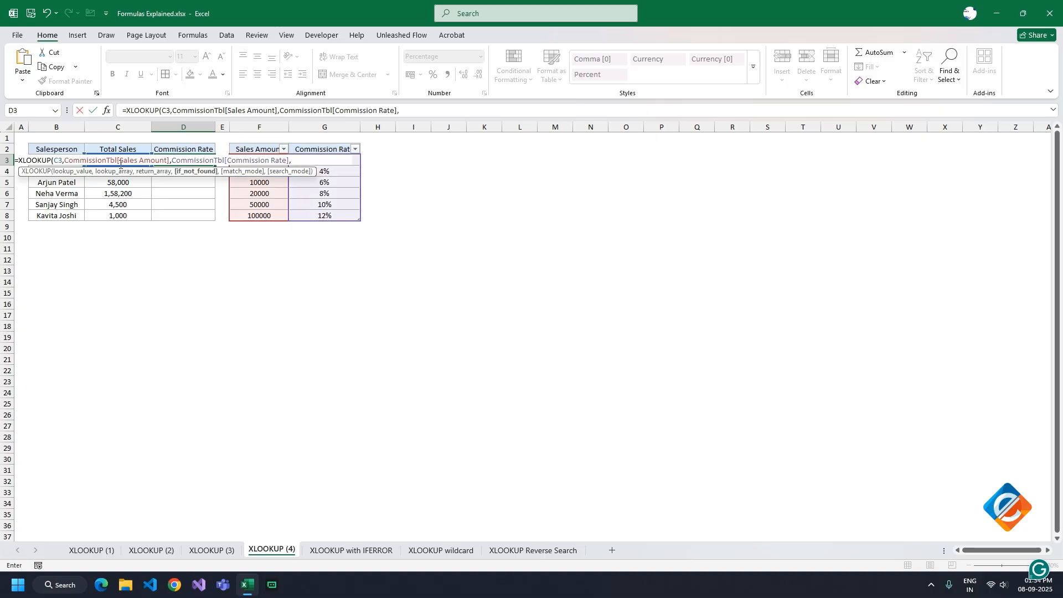
type(",-1")
Complete the commission formula with match mode -1 and fill it down through D8
key("ctrl+Return")
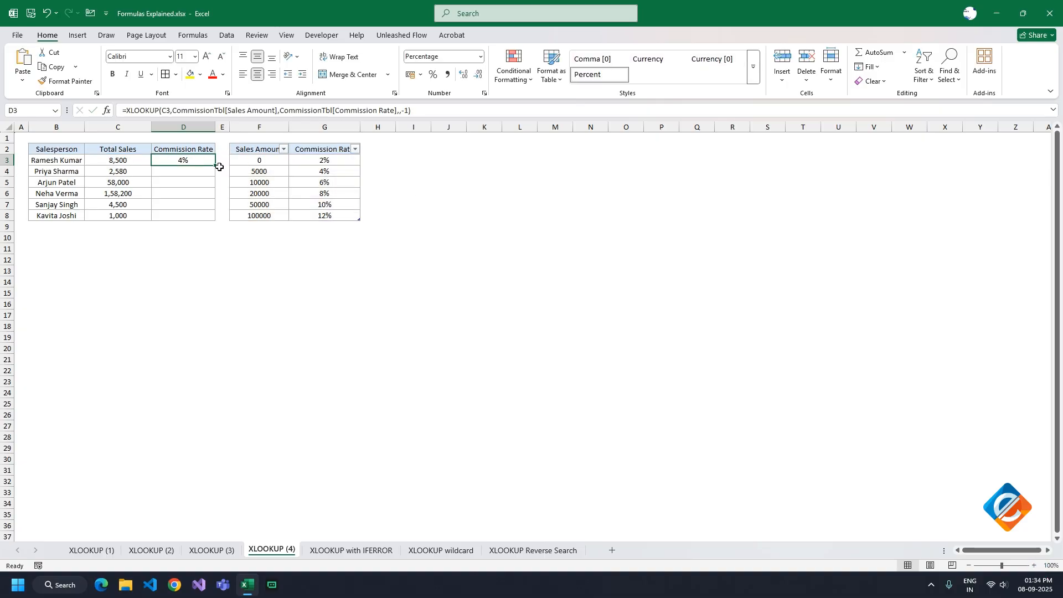
double_click(212, 163)
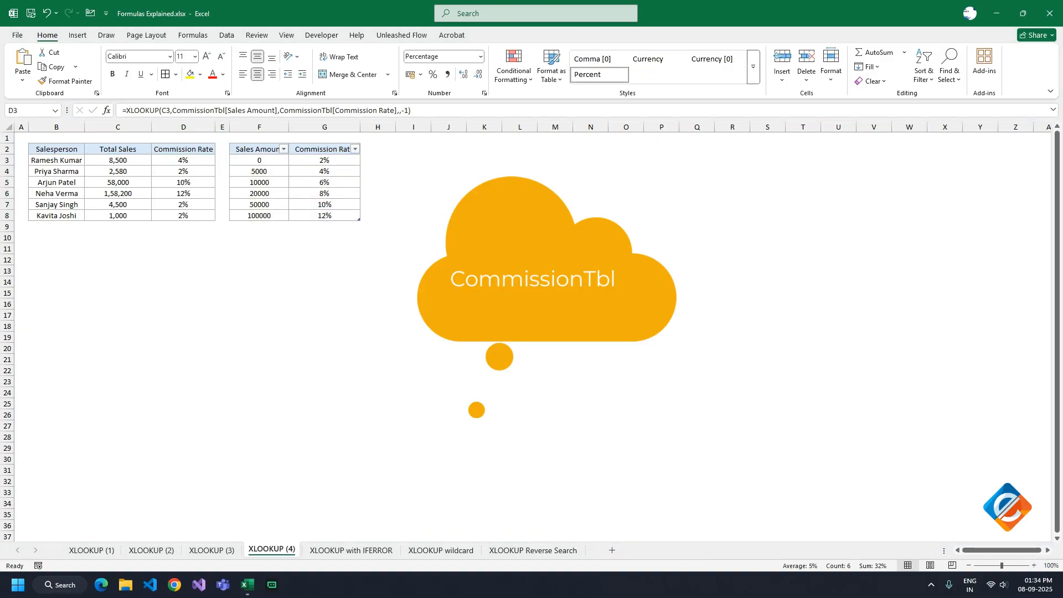
Move the Total Sales column after the Commission Rate column and check the cell references of the formula in C3
left_click(133, 129)
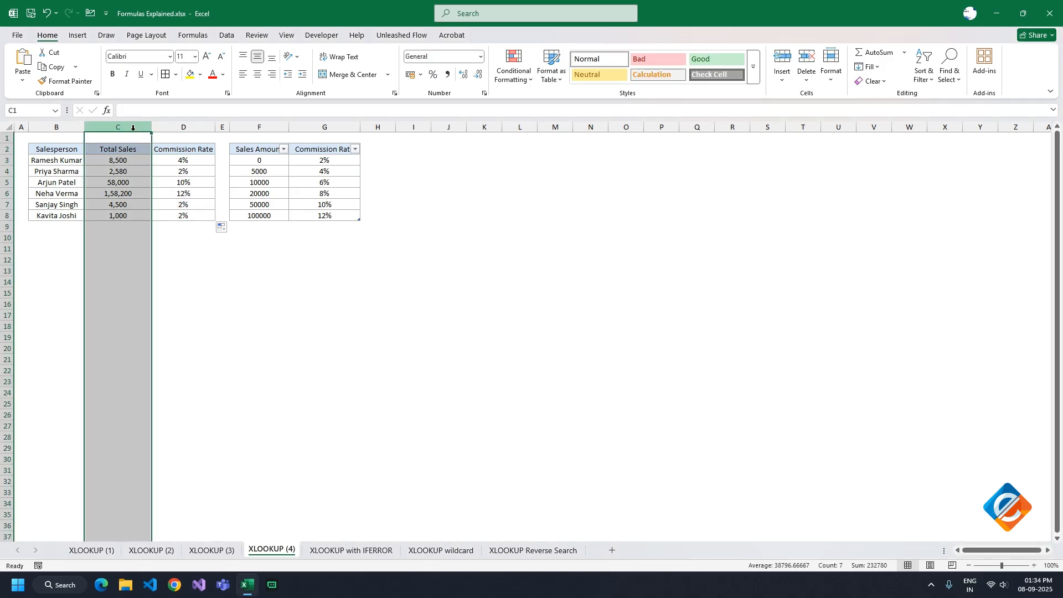
left_click(221, 126)
left_click(118, 160)
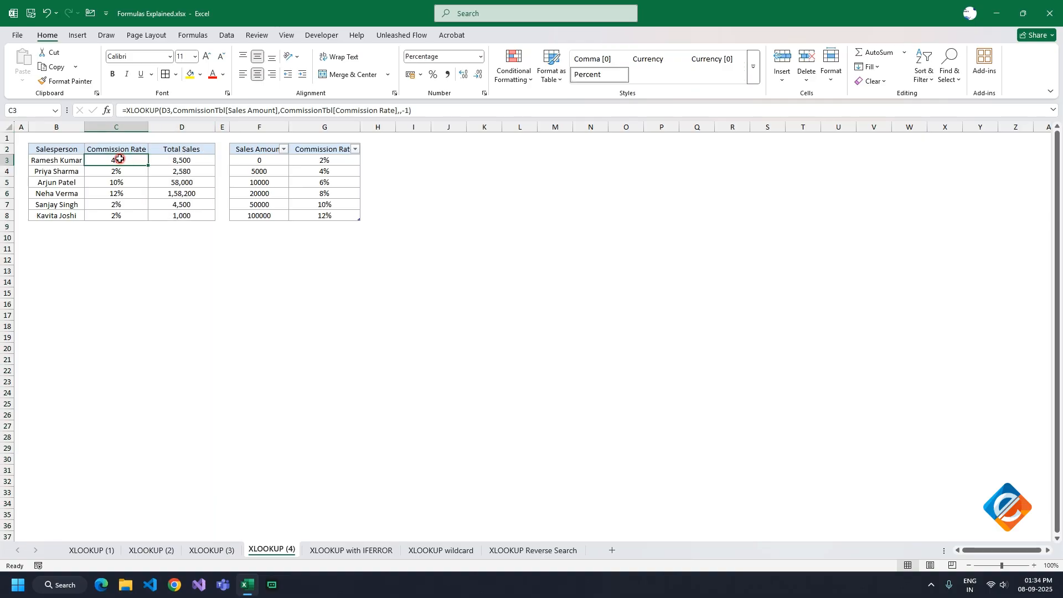
double_click(118, 160)
key("Escape")
View the XLOOKUP with IFERROR, XLOOKUP wildcard and XLOOKUP Reverse Search sheets in turn
left_click(338, 551)
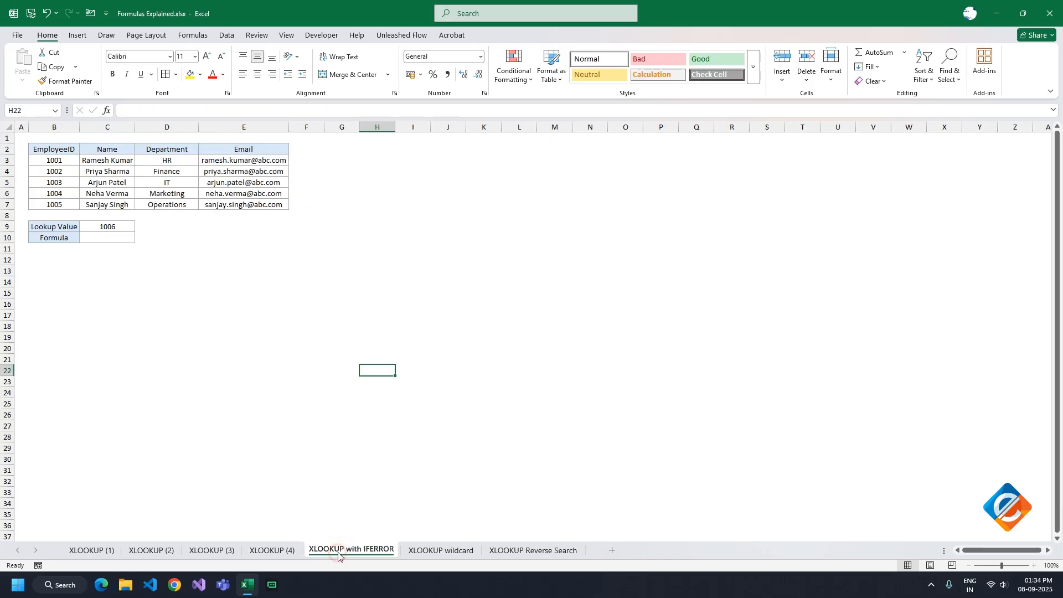
left_click(441, 551)
left_click(517, 551)
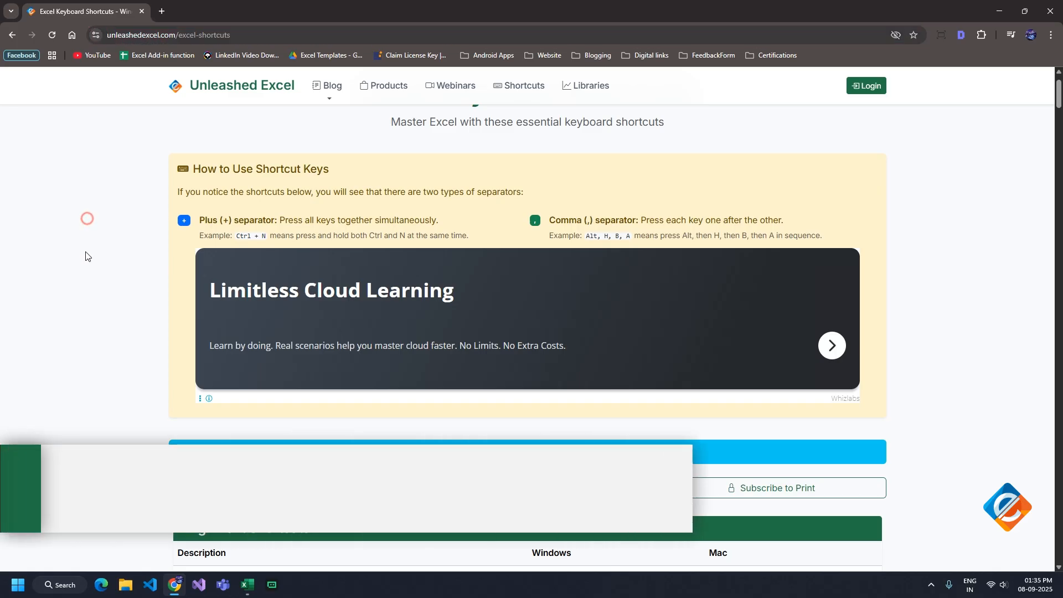
In the browser's Excel shortcuts list, open the guide for aligning content to the center of the cell and close the ad
scroll(85, 254, "down", 4)
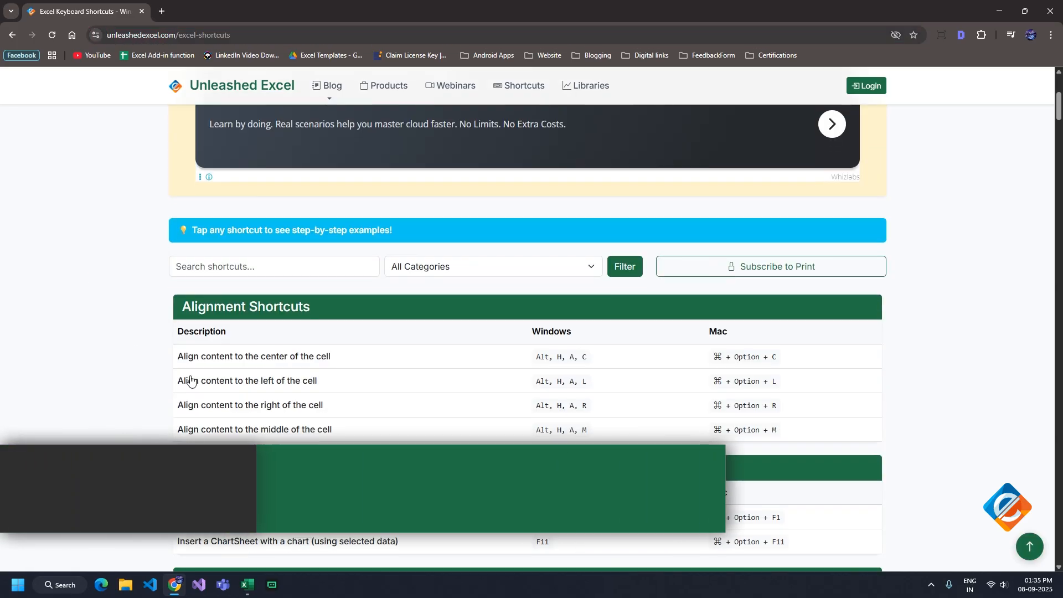
left_click(206, 352)
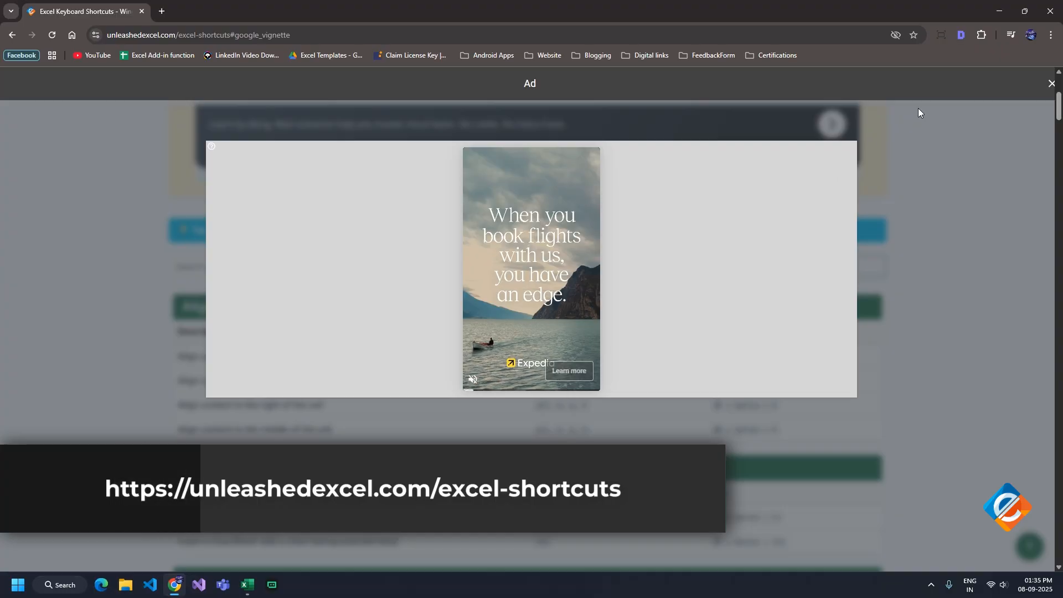
left_click(1051, 84)
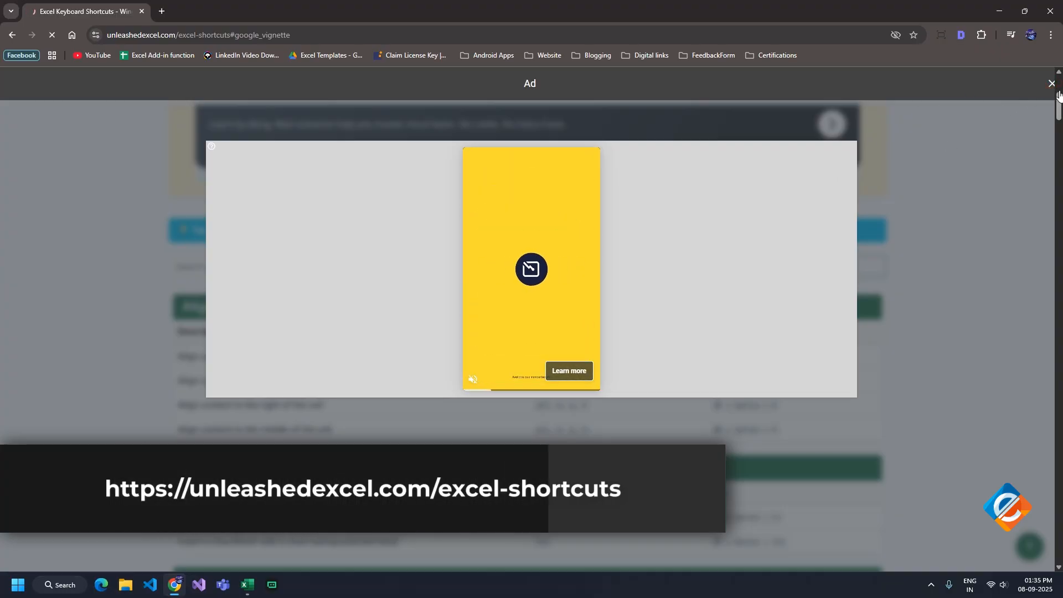
Look through the center-alignment shortcut guide, viewing the Mac instructions and returning to the Windows ones
scroll(368, 375, "down", 3)
scroll(368, 376, "up", 2)
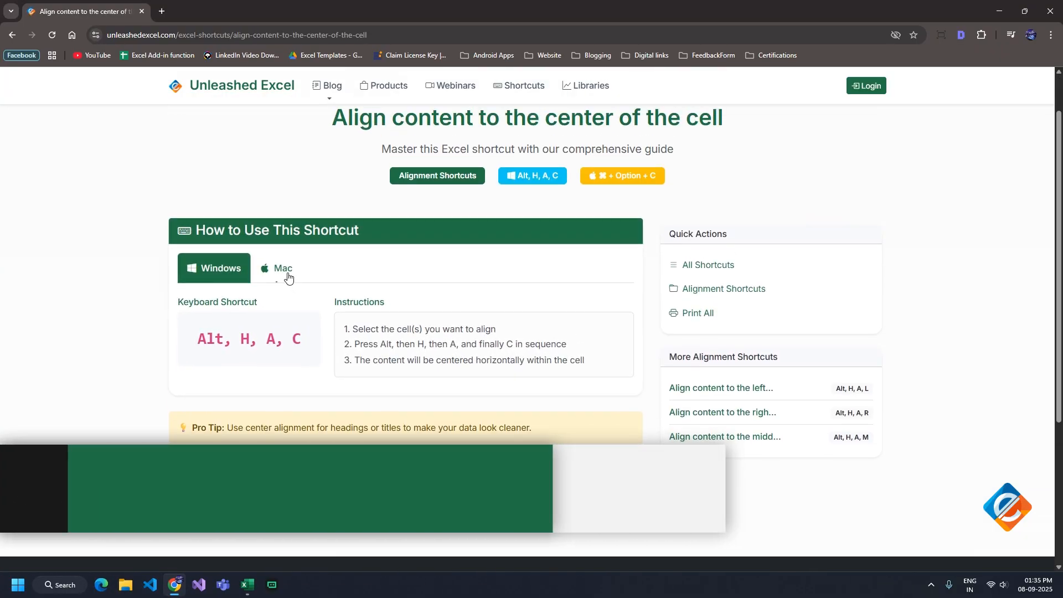
left_click(282, 270)
left_click(216, 275)
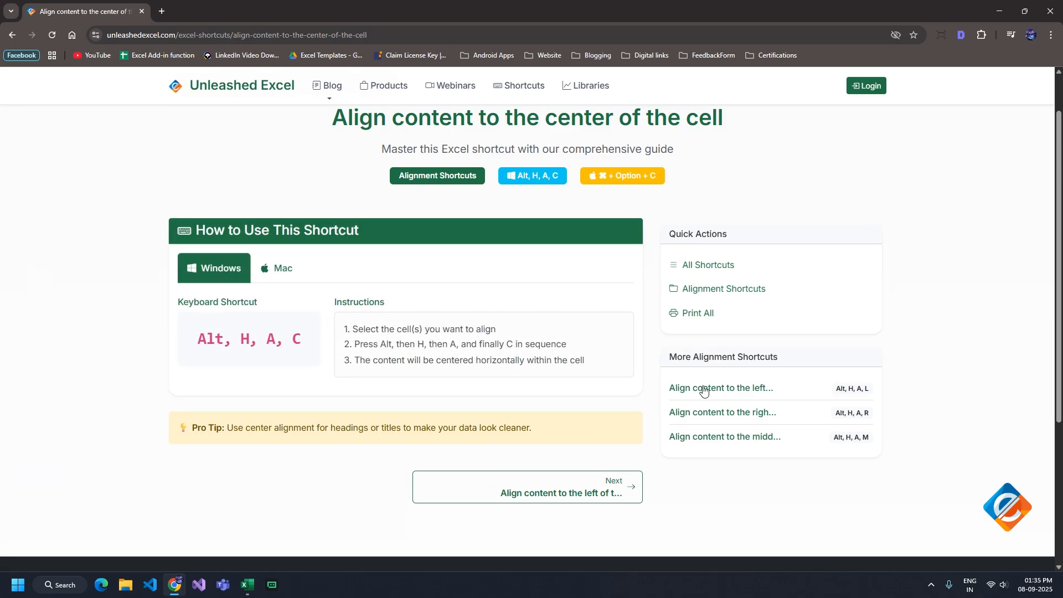